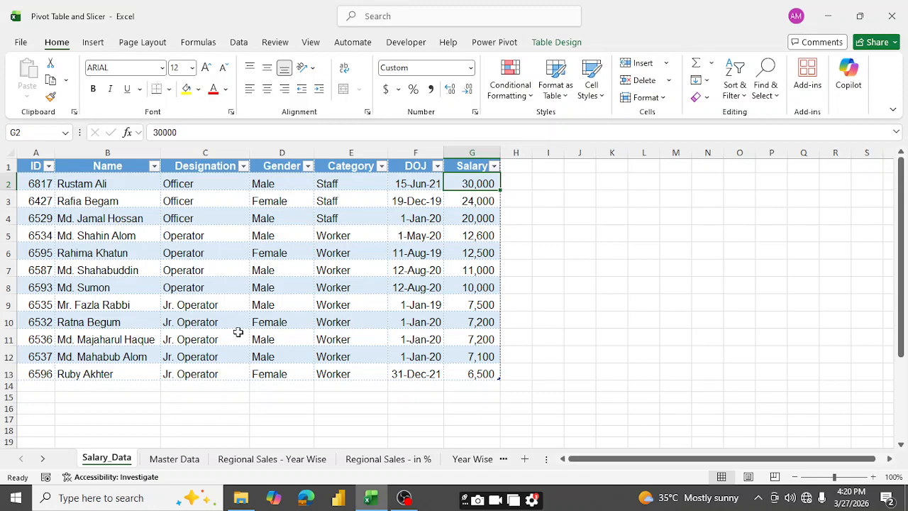
Step: Create a PivotTable from the salary data table on a new worksheet
left_click(100, 182)
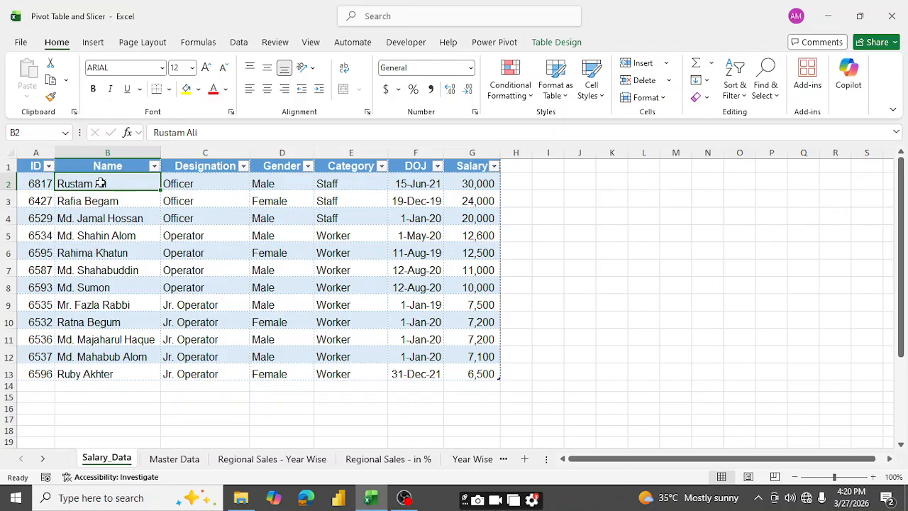
left_click(92, 43)
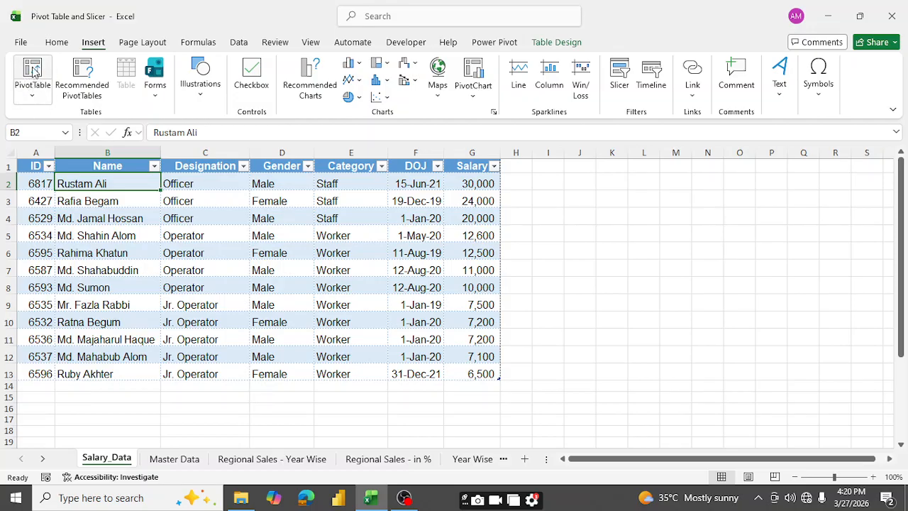
left_click(36, 98)
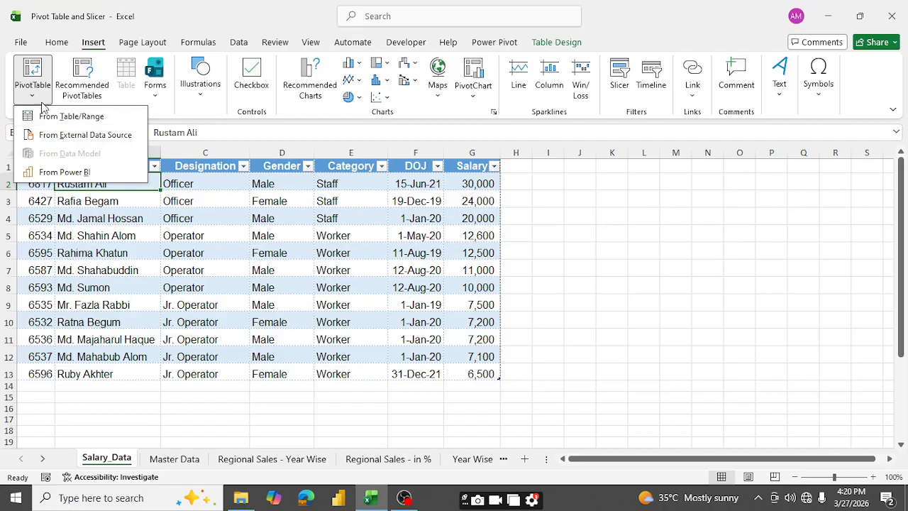
left_click(78, 116)
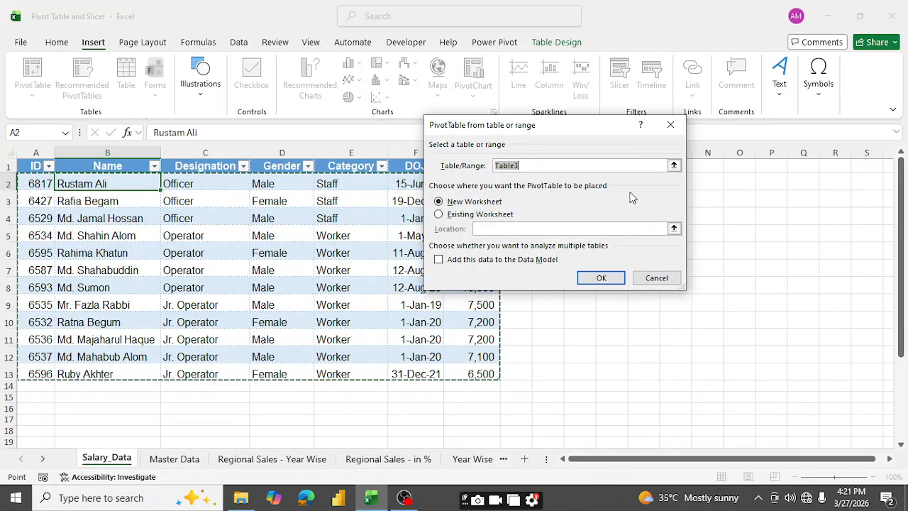
left_click(467, 207)
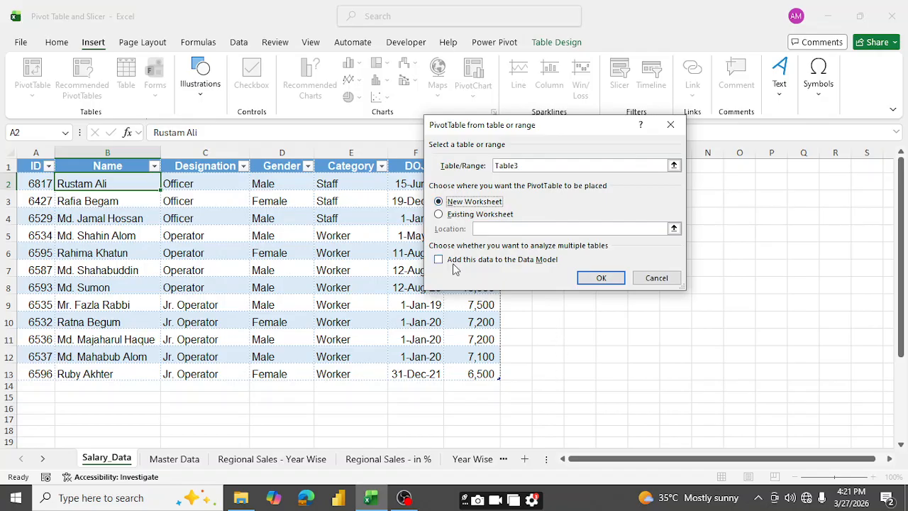
left_click(601, 278)
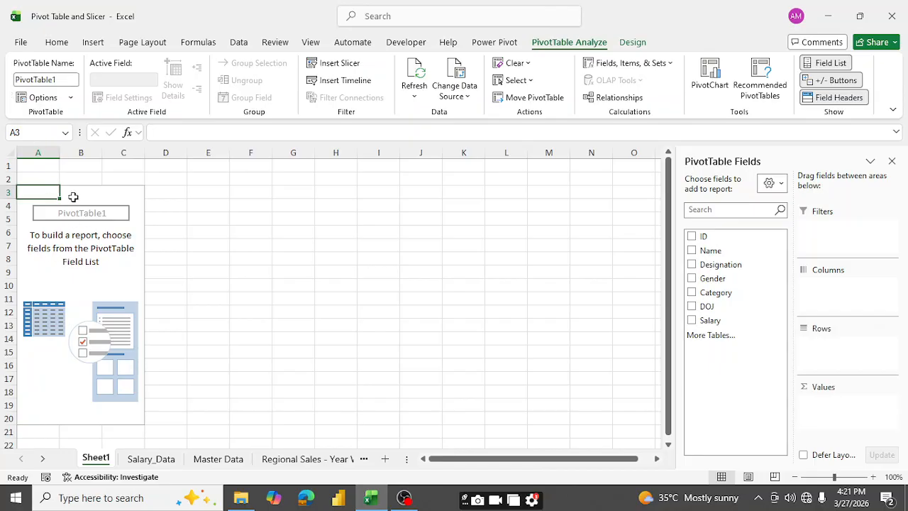
Step: Build the PivotTable with Designation as the row field and the sum of Salary as values
left_click(692, 321)
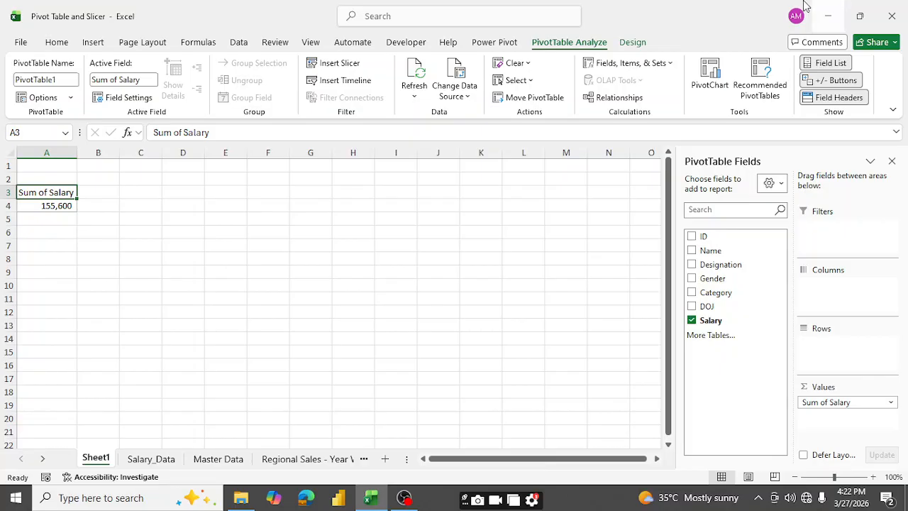
left_click(691, 264)
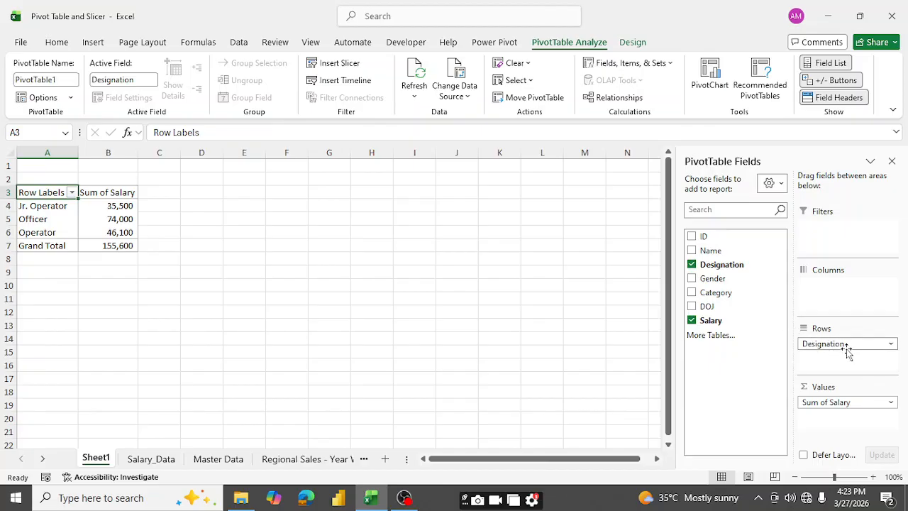
left_click_drag(834, 351, 832, 297)
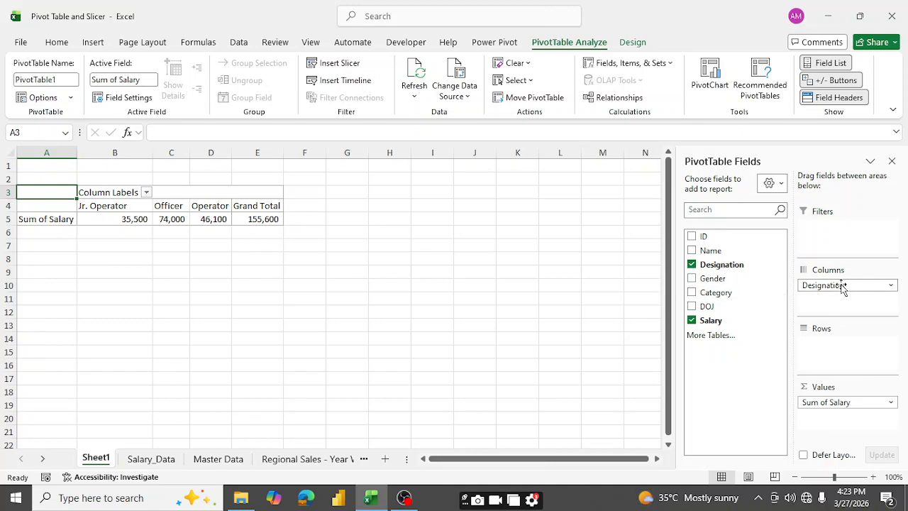
left_click_drag(841, 287, 834, 344)
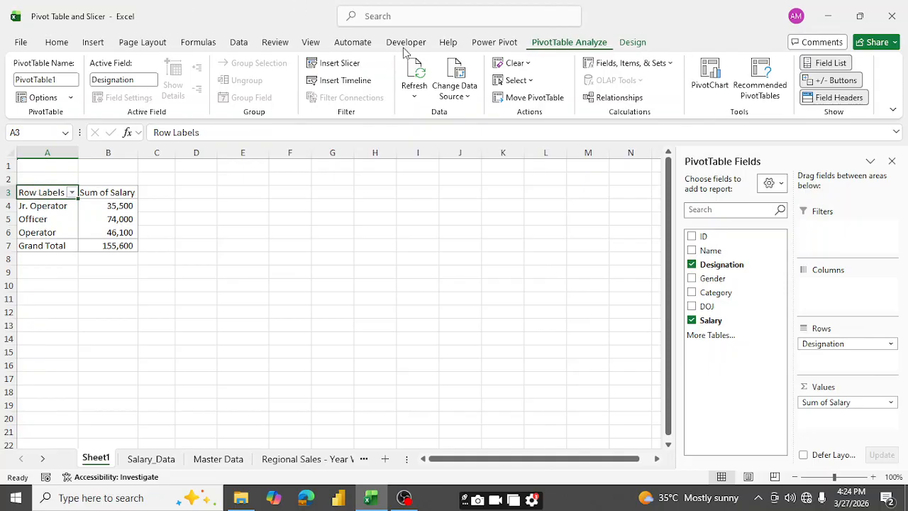
Step: Set the PivotTable's report layout to tabular form
left_click(633, 42)
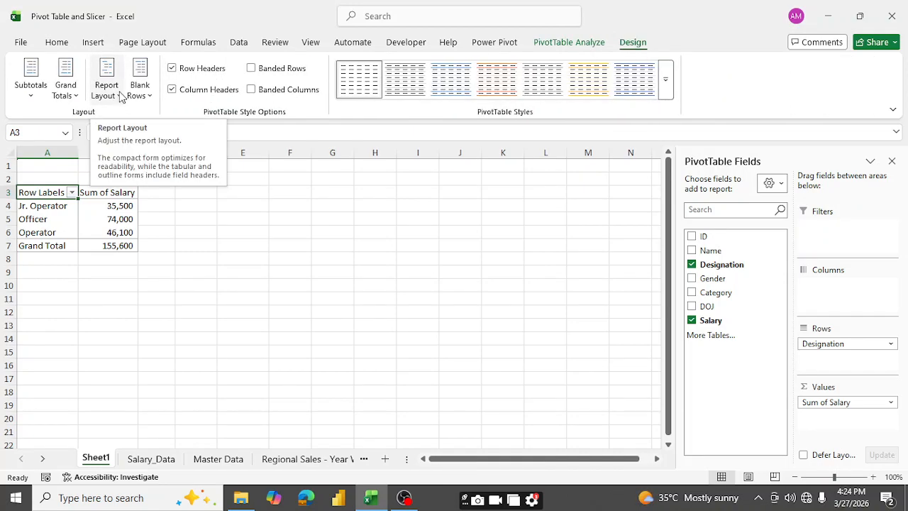
left_click(120, 95)
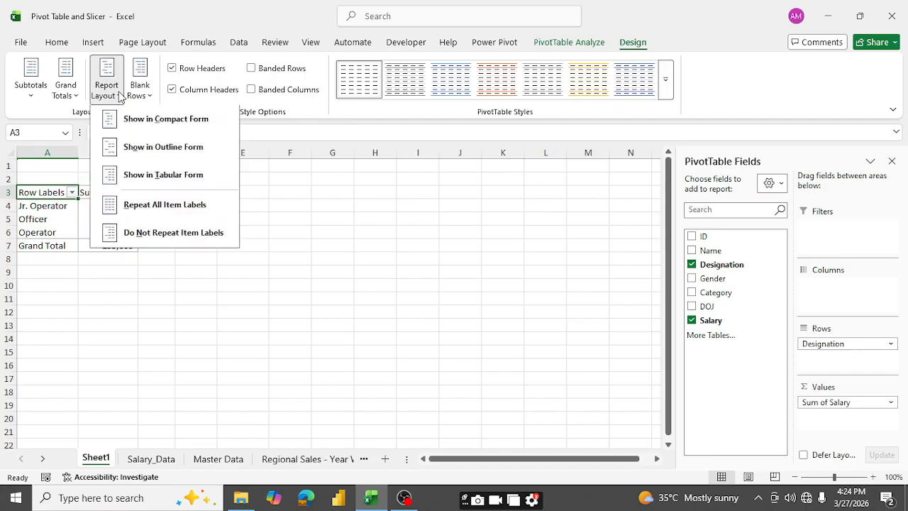
left_click(177, 179)
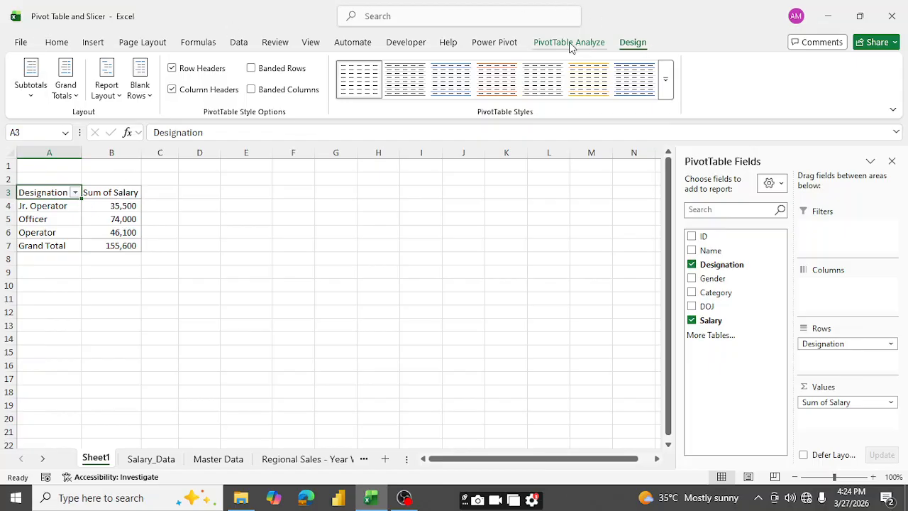
Step: Close the PivotTable field list
left_click(267, 230)
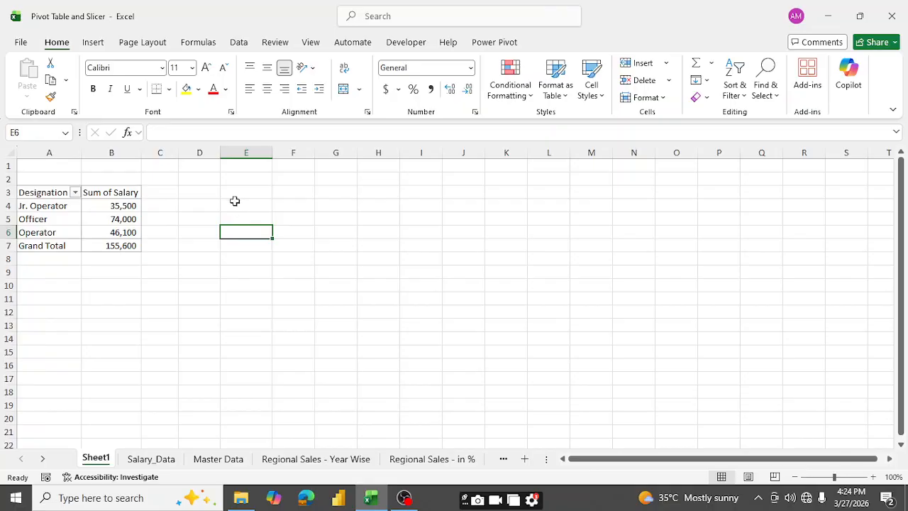
left_click(107, 207)
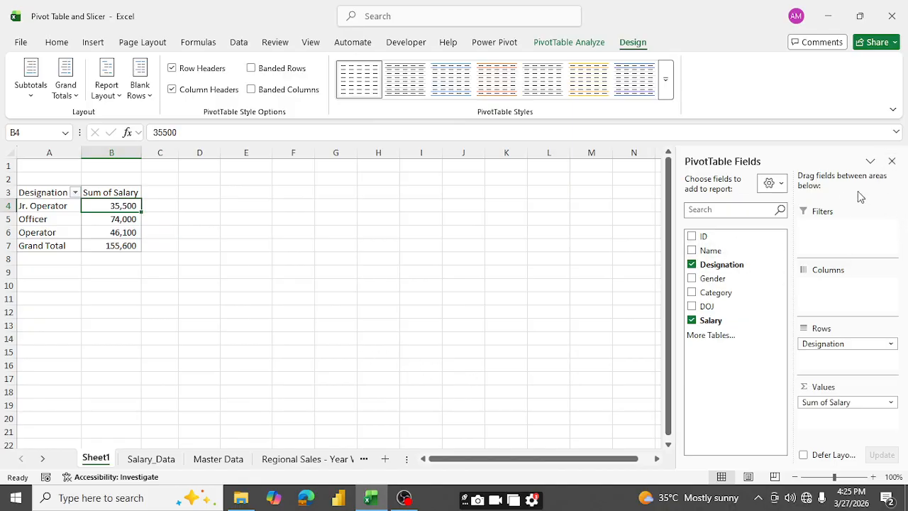
left_click(891, 161)
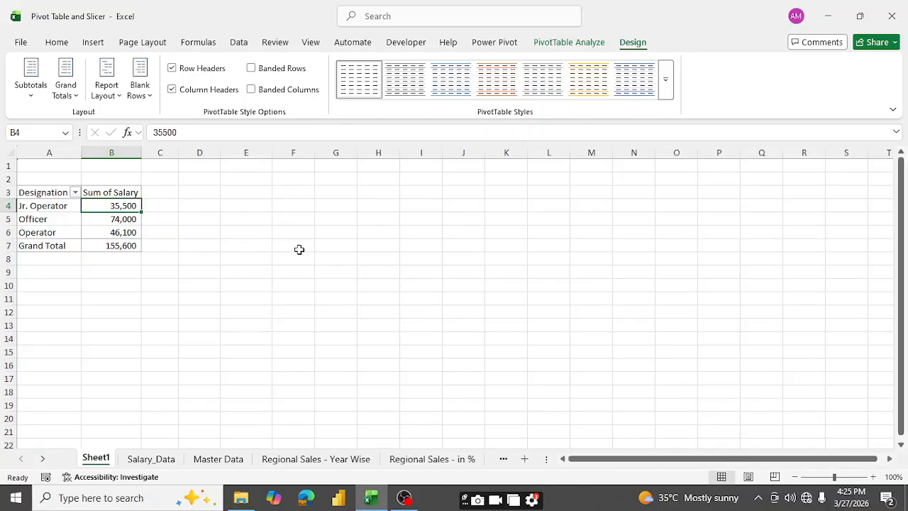
left_click(57, 42)
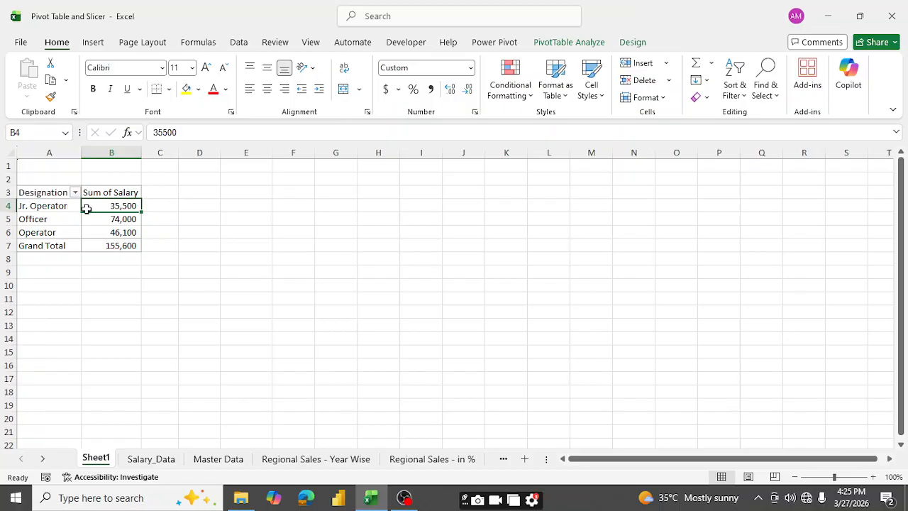
left_click(292, 237)
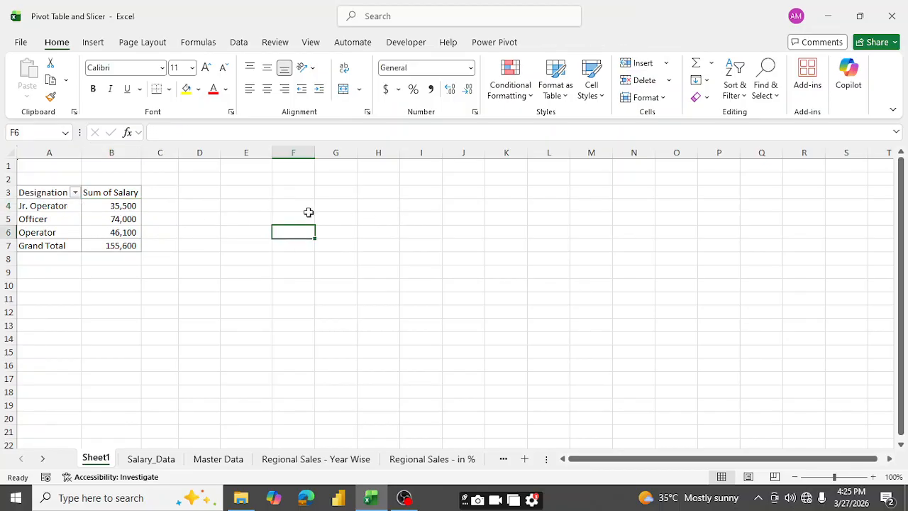
left_click(308, 211)
left_click(161, 208)
left_click(229, 220)
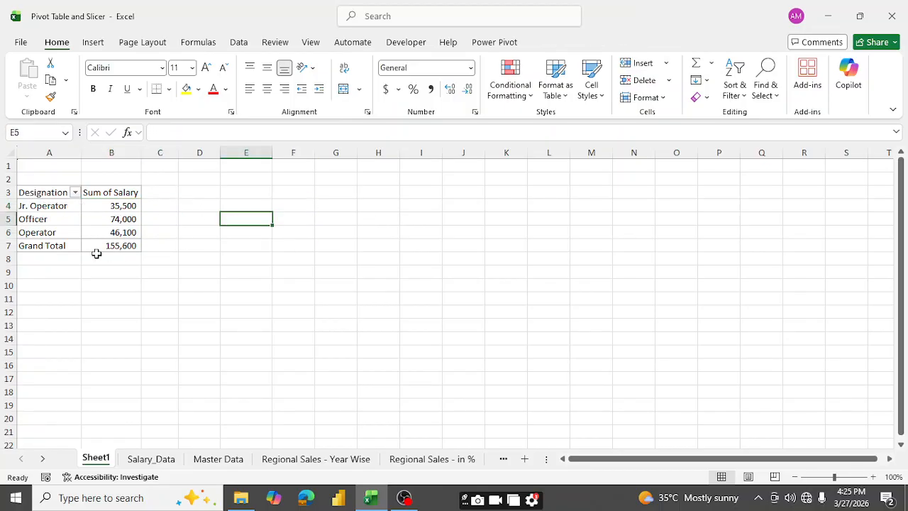
Step: Display the PivotTable field list again
left_click(51, 208)
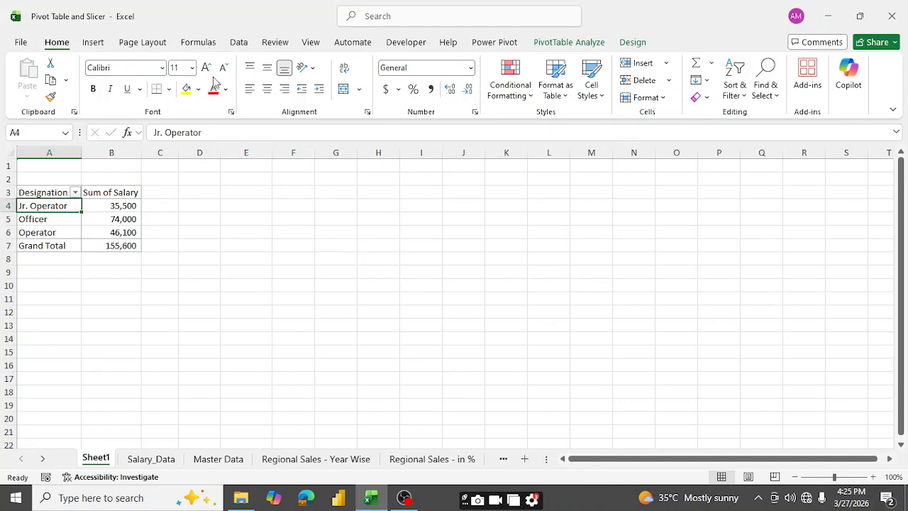
left_click(572, 44)
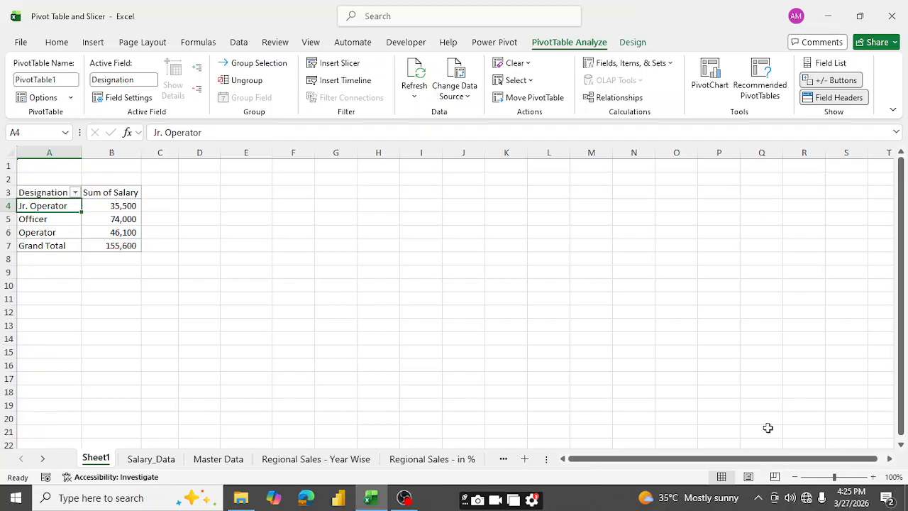
left_click(826, 65)
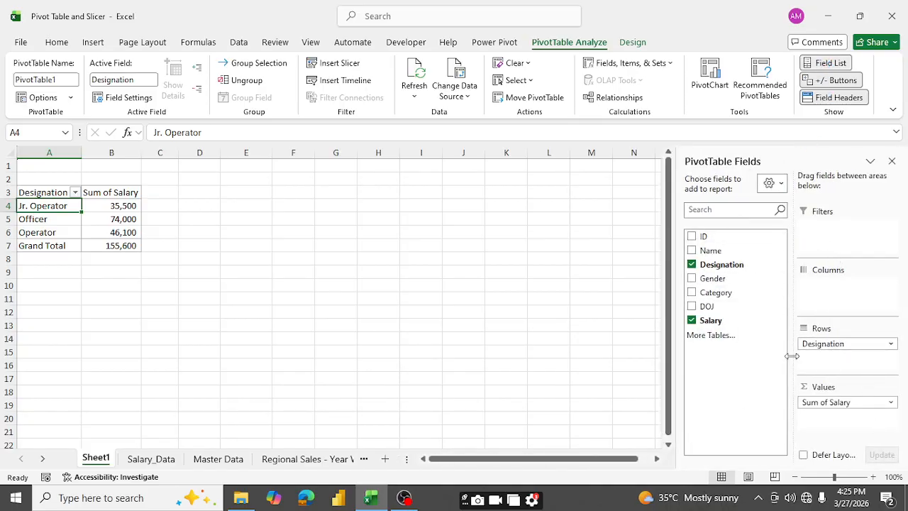
left_click(205, 186)
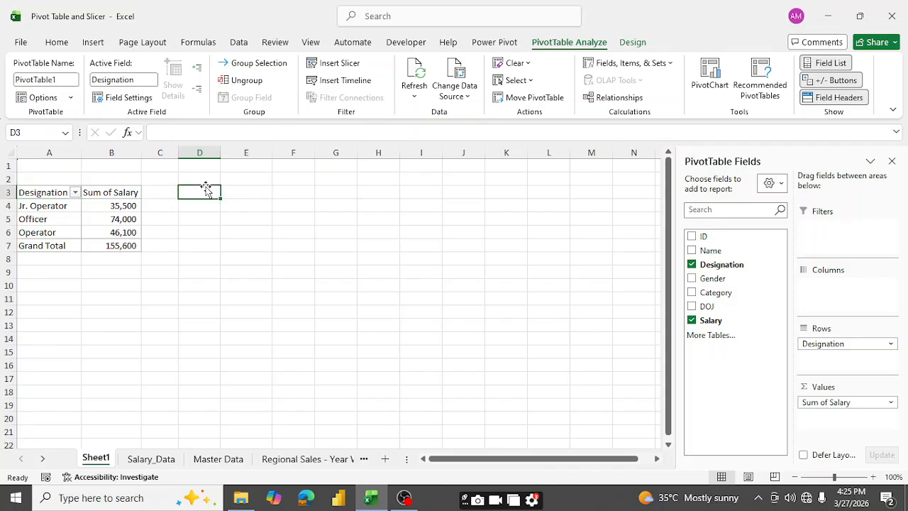
Step: Rename the PivotTable as Designation wise Salary
left_click(28, 194)
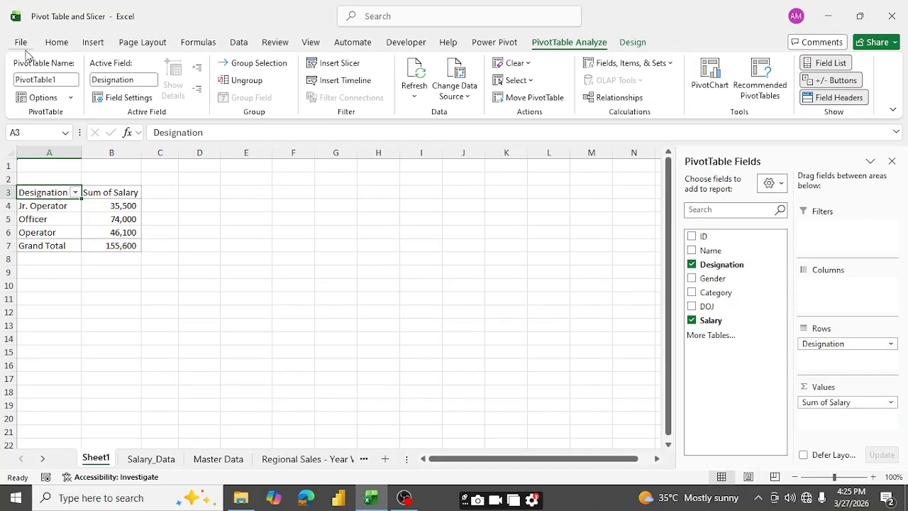
left_click(64, 80)
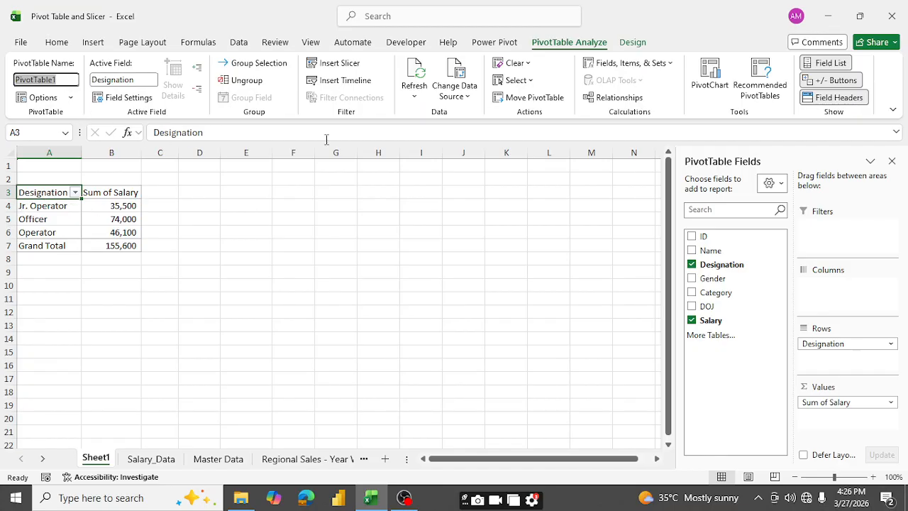
type("Designation wise")
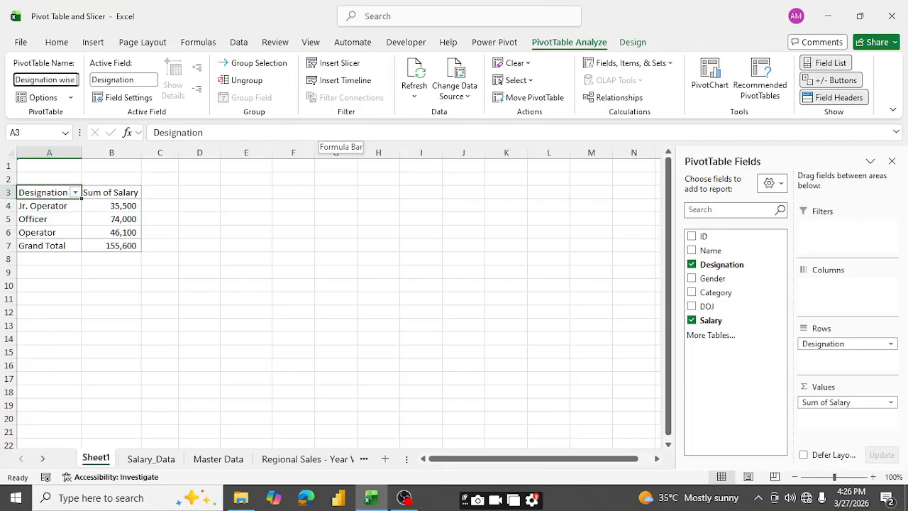
type(" Salary")
key("Return")
left_click(179, 210)
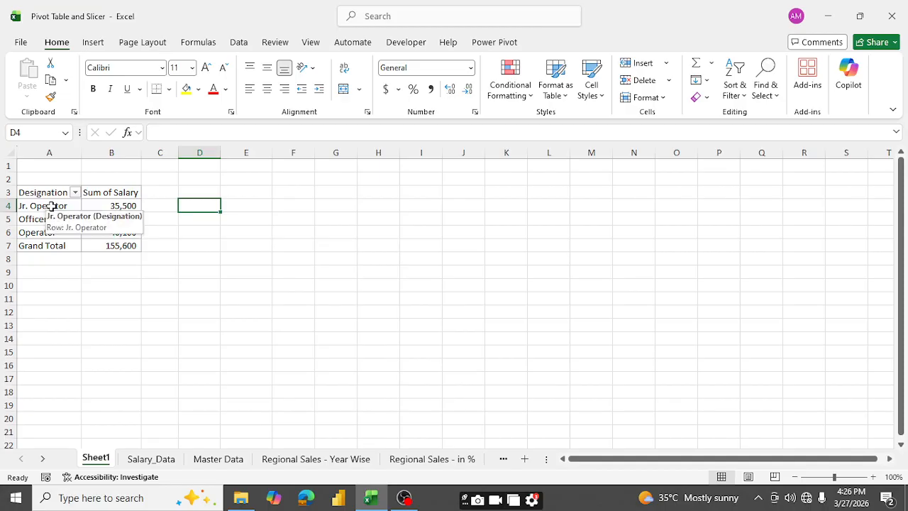
Step: Extract the source records behind the Jr. Operator salary total to a new detail sheet
double_click(52, 206)
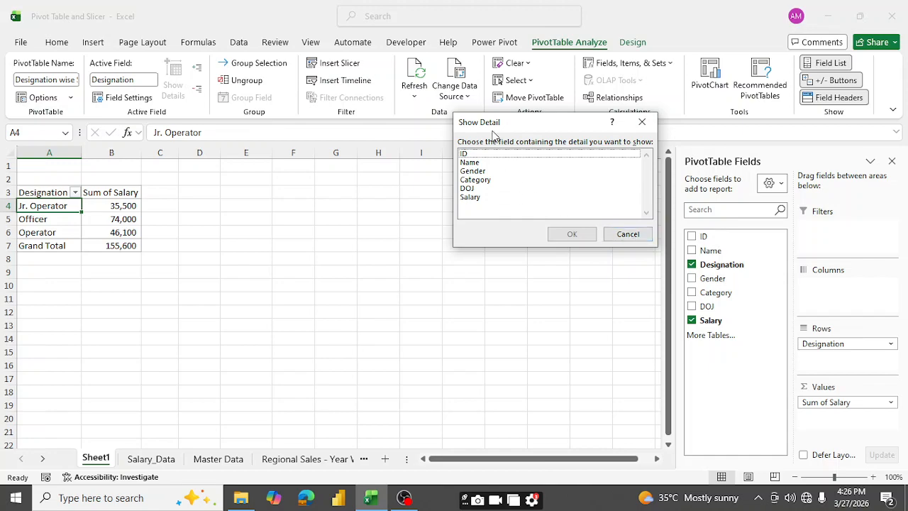
left_click(629, 235)
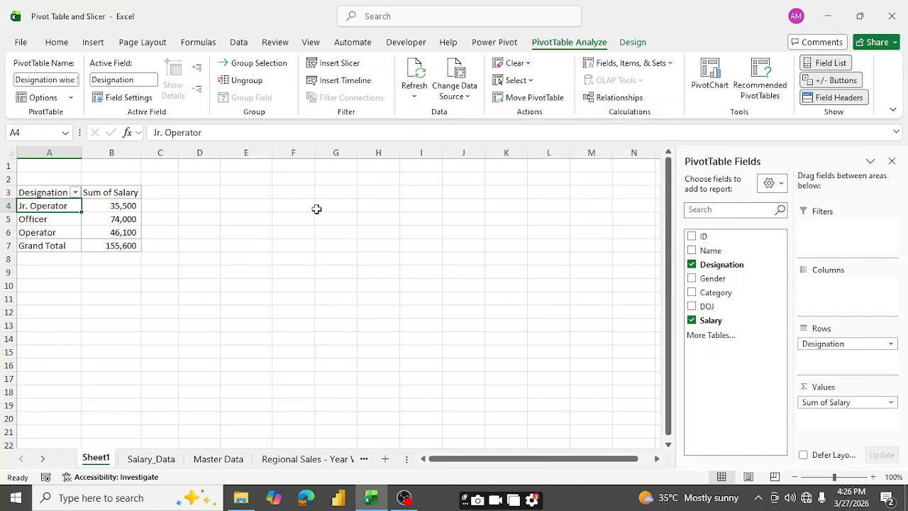
double_click(122, 205)
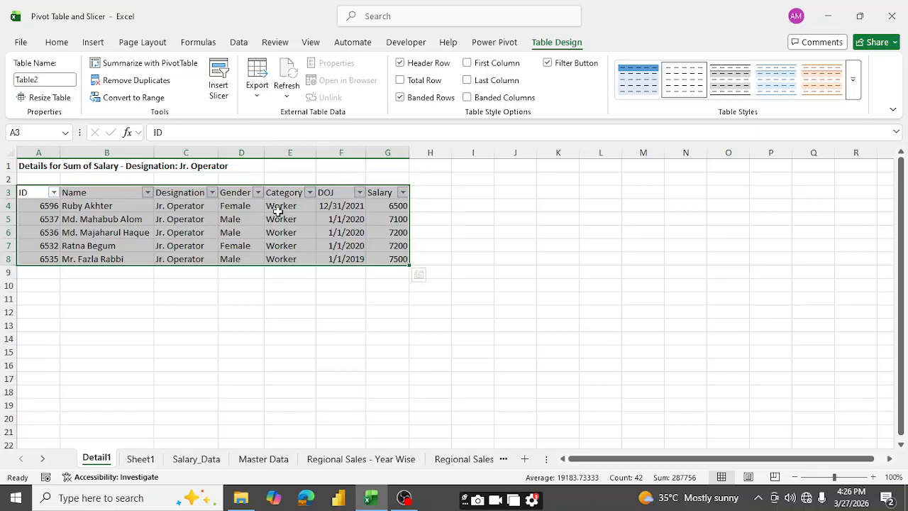
left_click(475, 223)
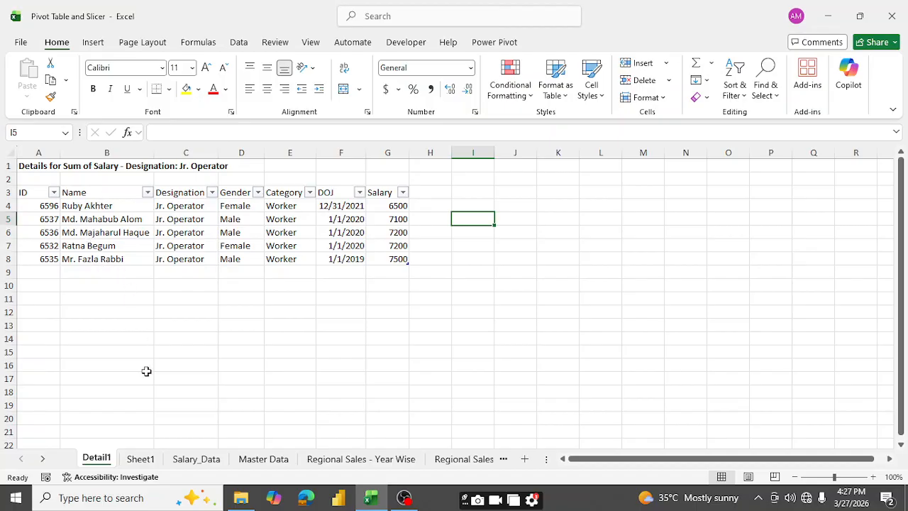
Step: Return to the PivotTable on Sheet1 and extract the source records behind the Officer salary total to a new sheet
left_click(140, 459)
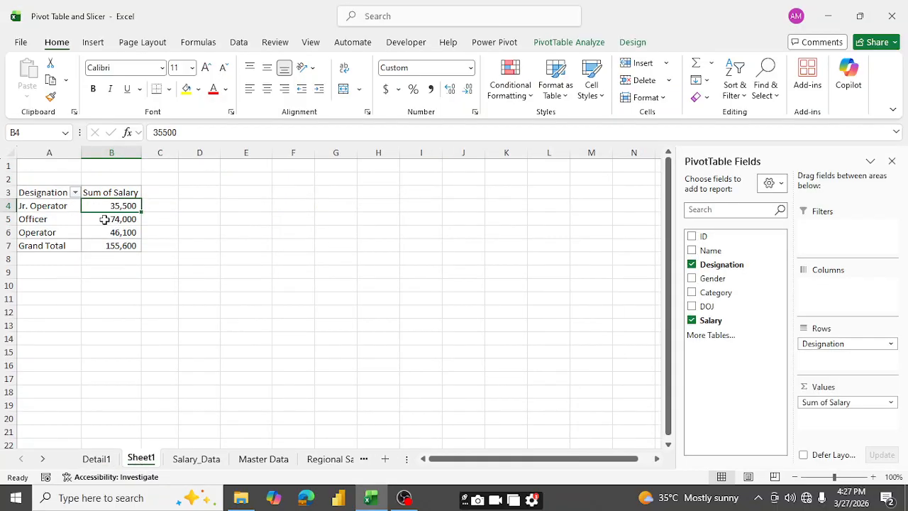
mouse_move(119, 221)
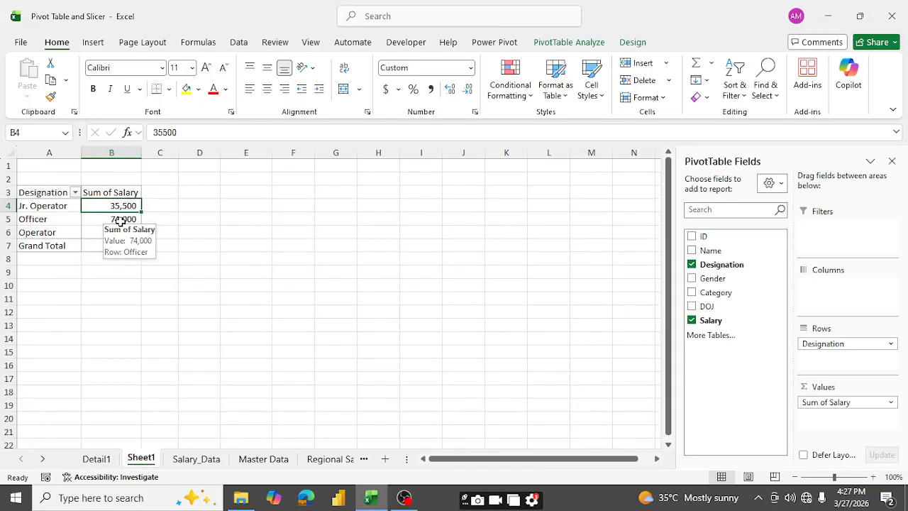
double_click(120, 220)
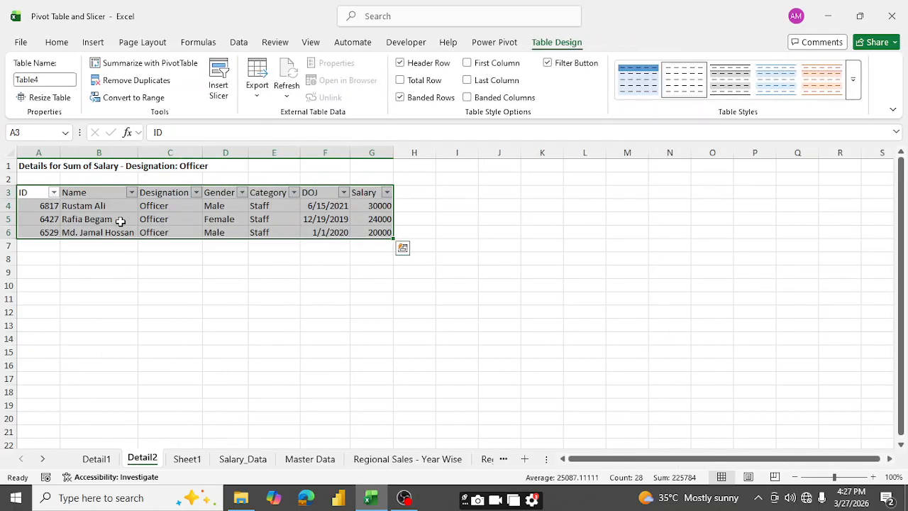
left_click(287, 257)
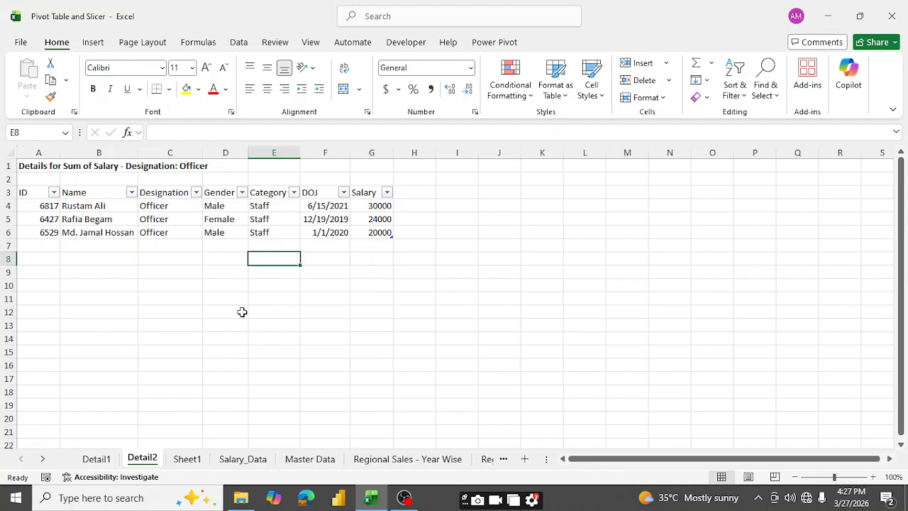
Step: Return to the PivotTable on Sheet1 and extract the source records behind the Operator salary total to a new sheet
left_click(188, 459)
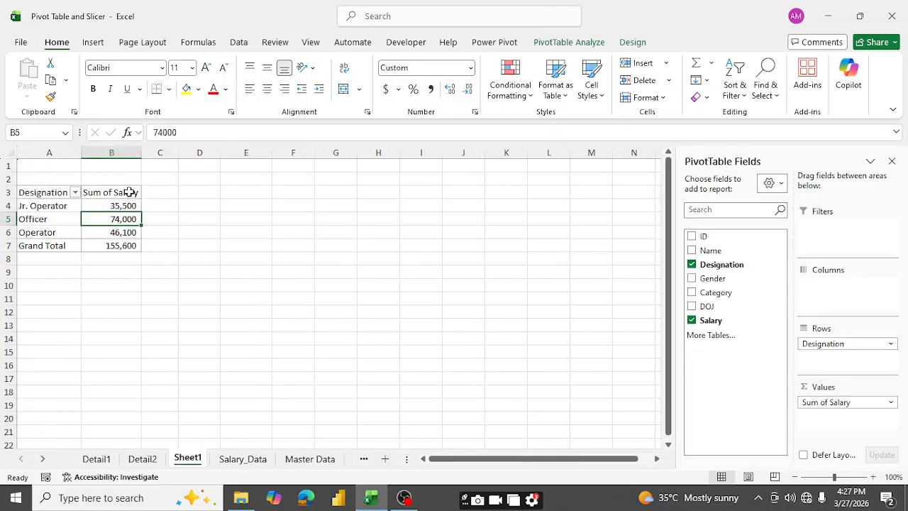
double_click(110, 234)
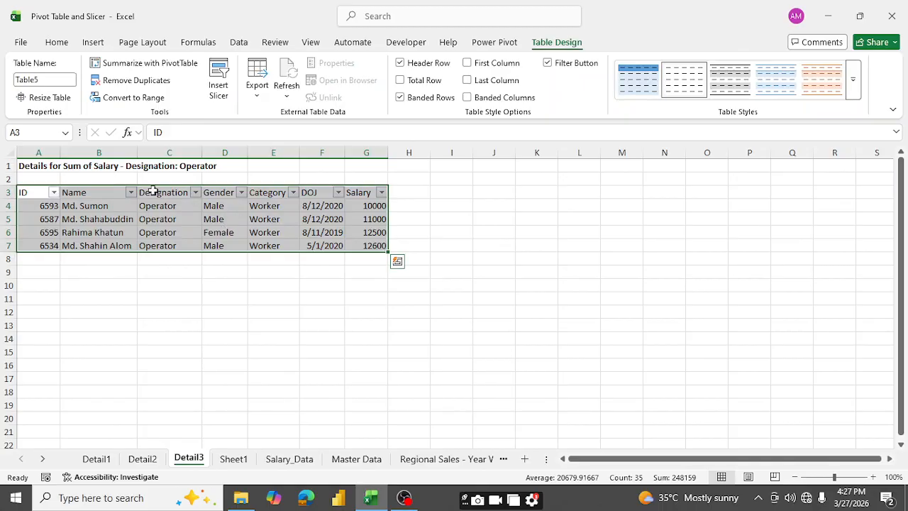
left_click(410, 287)
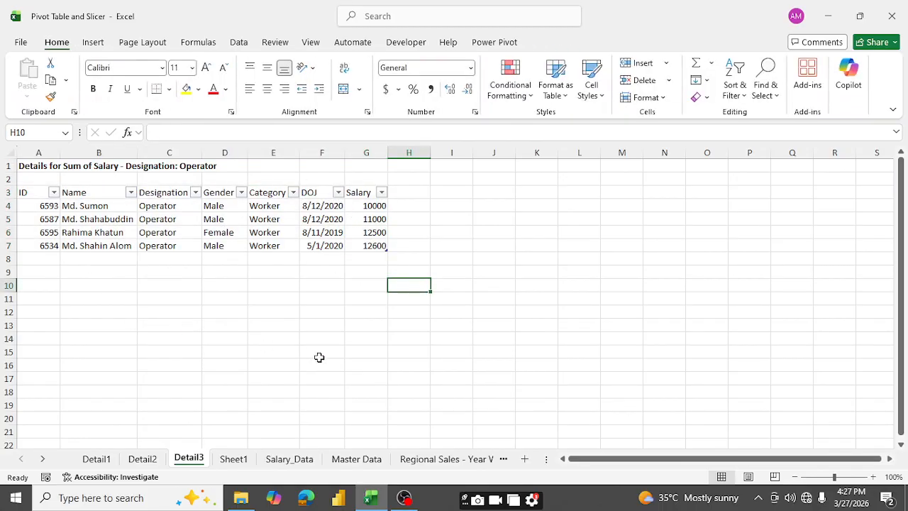
Step: Go back to Sheet1 and add the Gender field to the PivotTable's columns
left_click(237, 460)
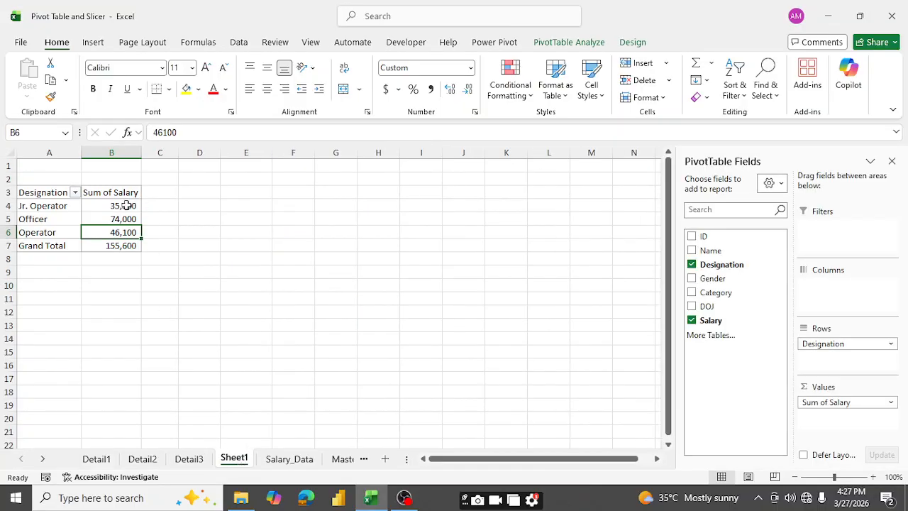
left_click(408, 288)
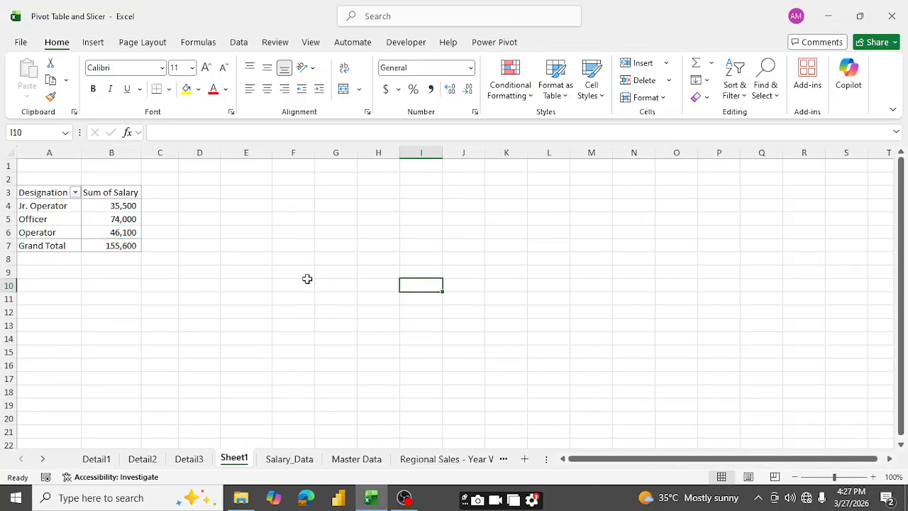
left_click(110, 216)
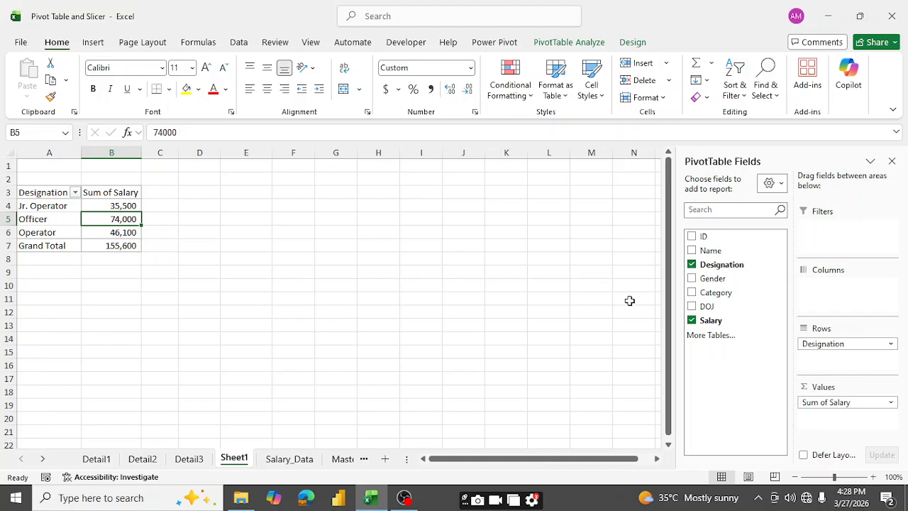
left_click_drag(713, 279, 844, 287)
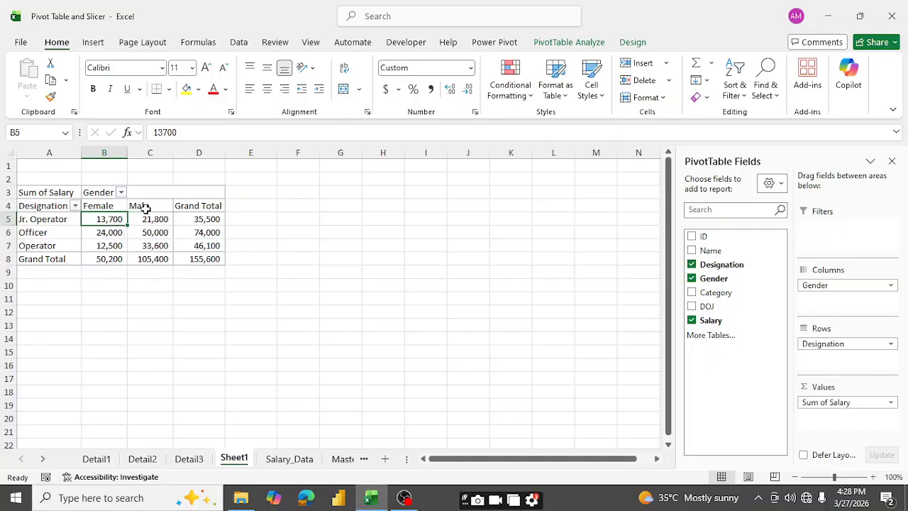
Step: Add Salary to the PivotTable values a second time and summarize that new field by Average
mouse_move(161, 223)
left_click_drag(714, 322, 828, 421)
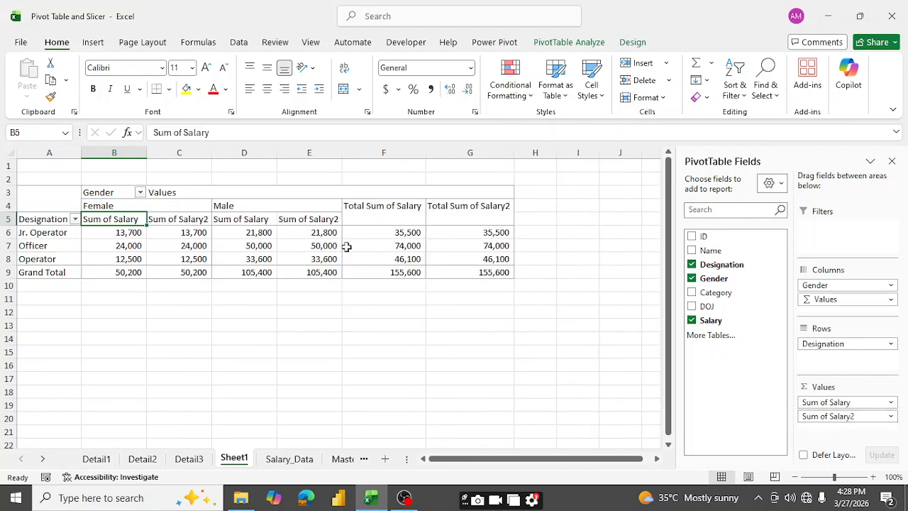
right_click(186, 232)
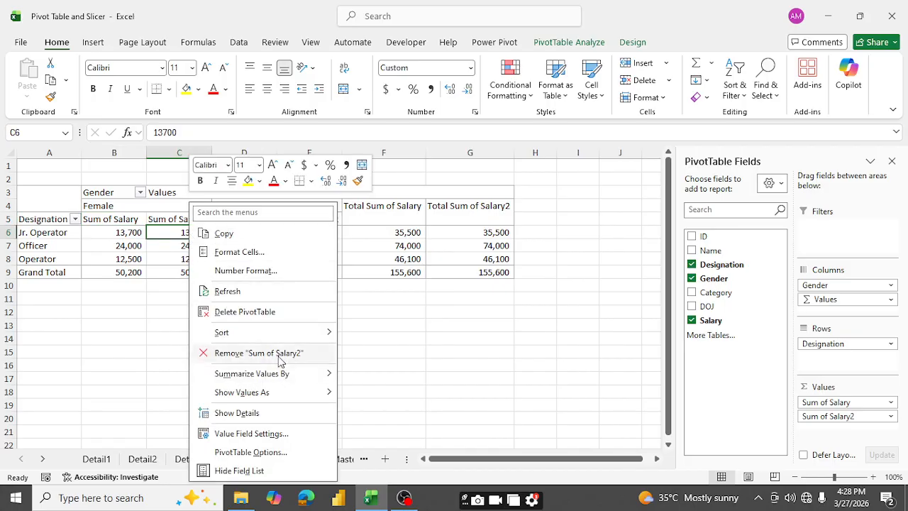
mouse_move(279, 398)
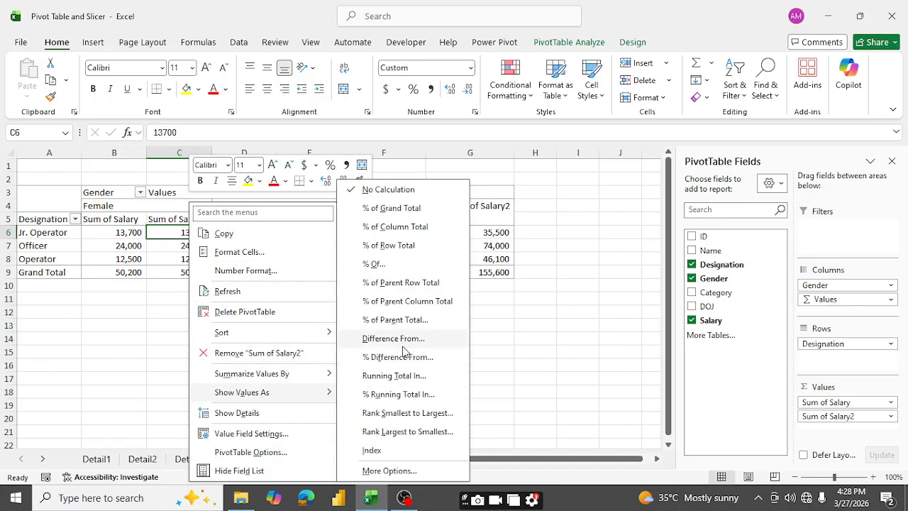
mouse_move(286, 373)
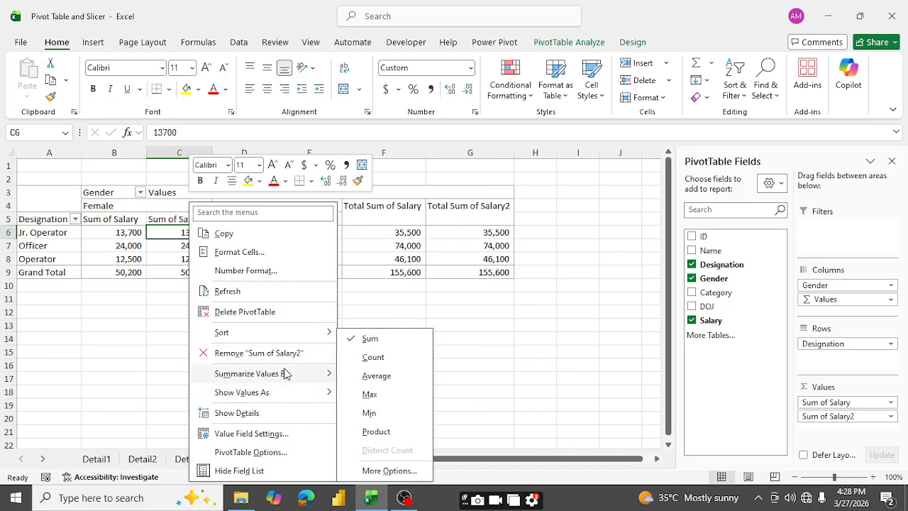
left_click(378, 383)
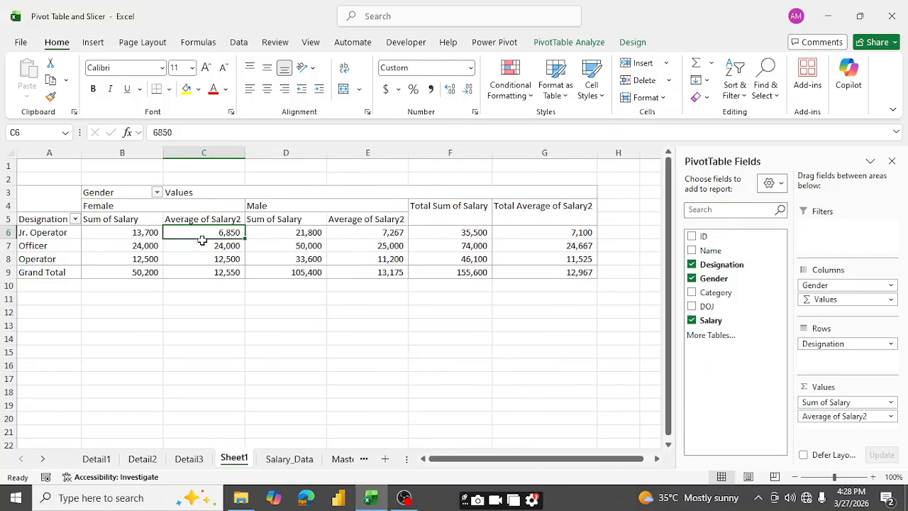
Step: Rename the average salary value field's heading as Avg Salary
left_click(216, 219)
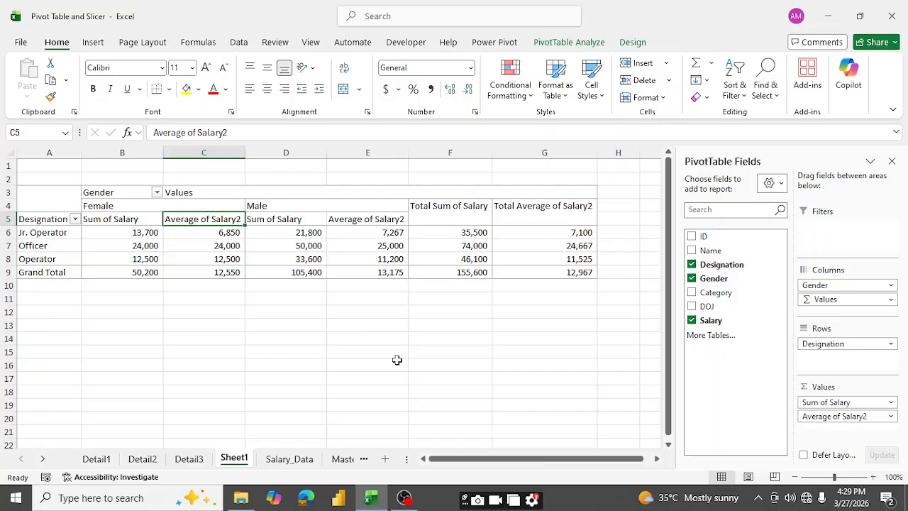
type("Av")
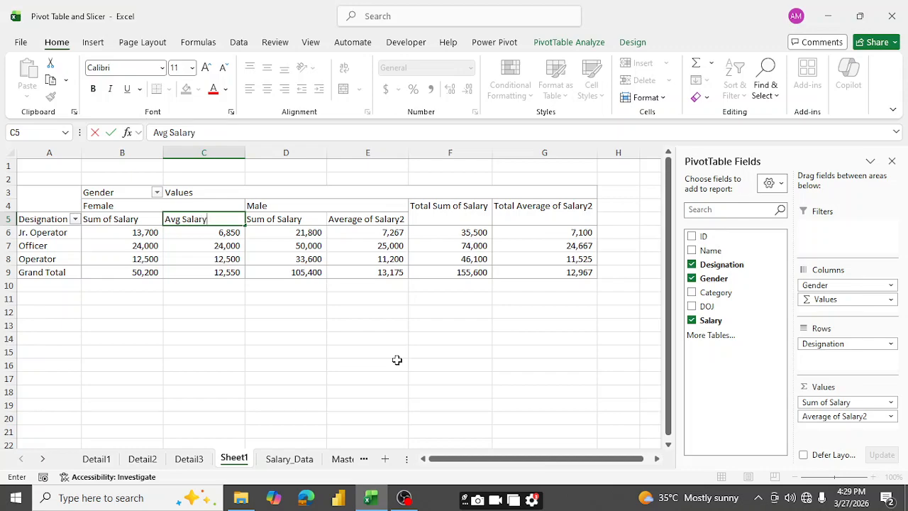
key("Return")
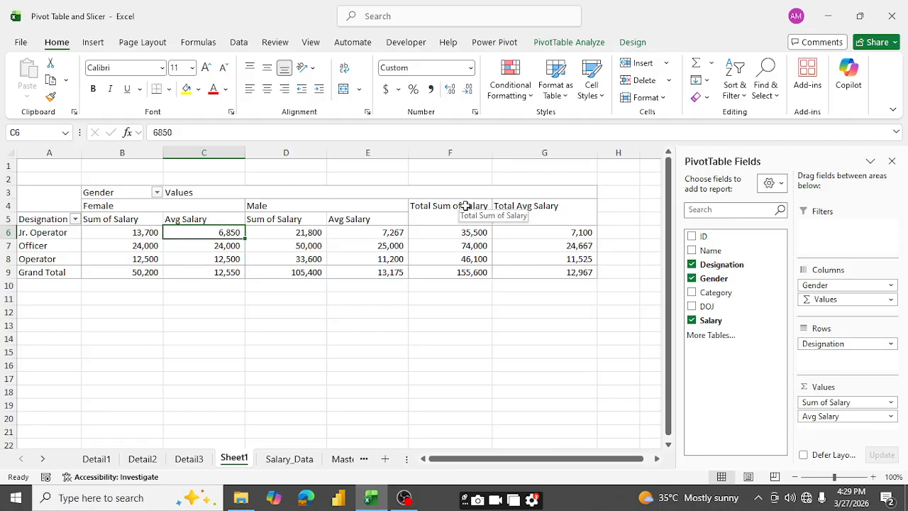
Step: Turn off the PivotTable's grand totals for both rows and columns
left_click(154, 220)
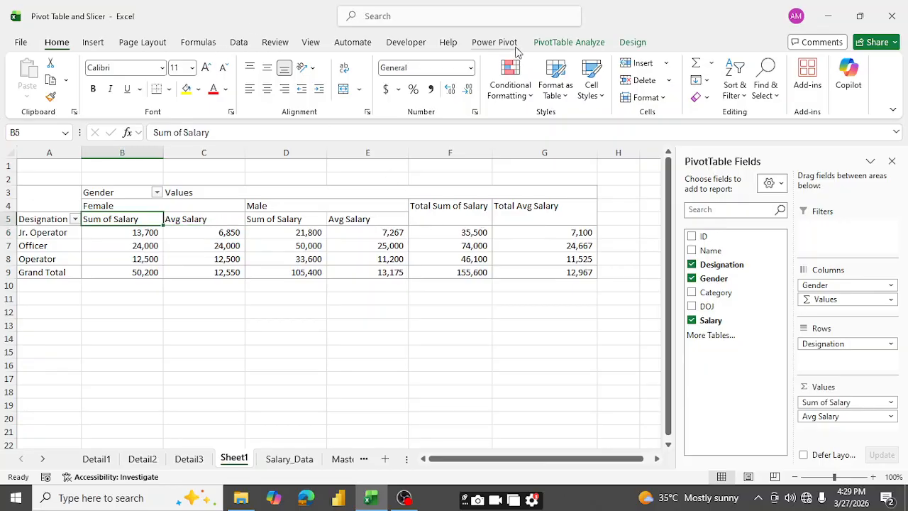
left_click(634, 44)
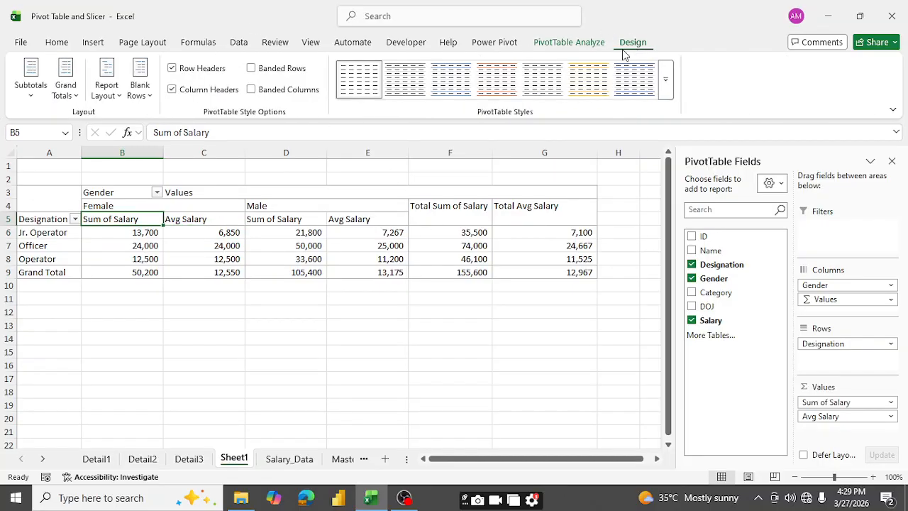
left_click(65, 89)
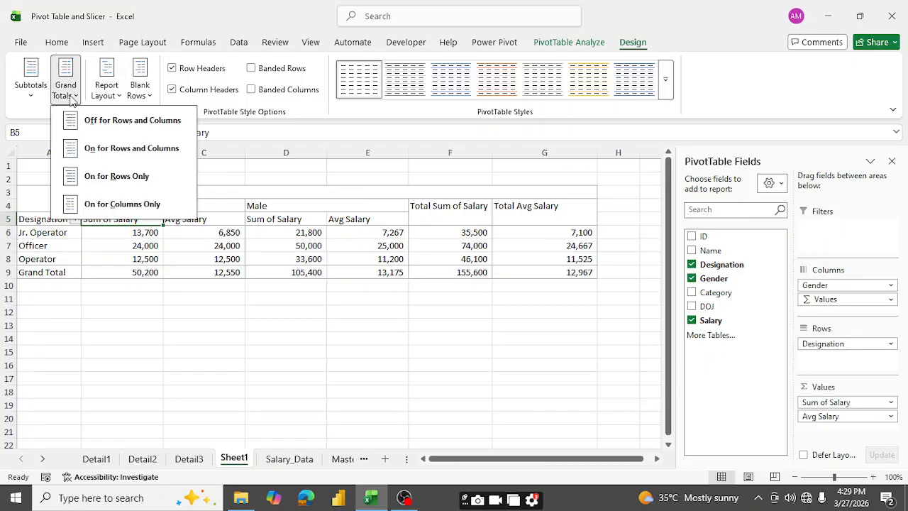
left_click(164, 120)
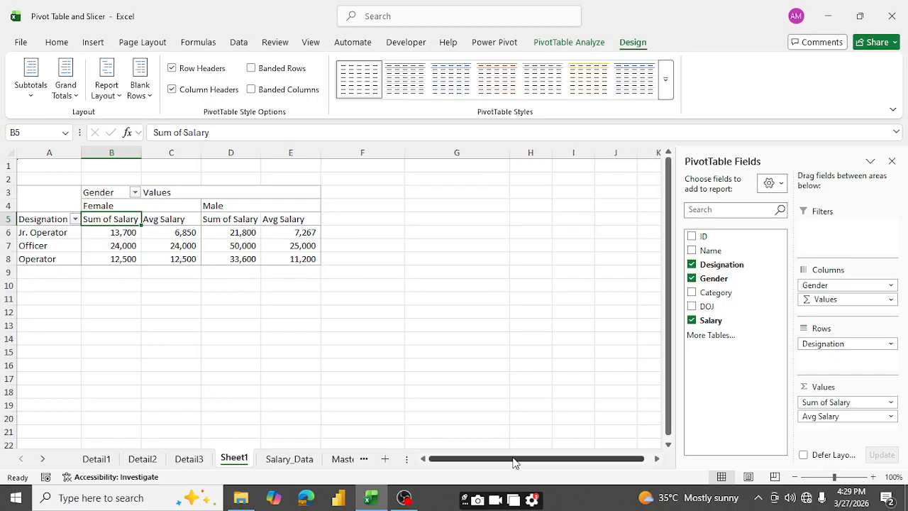
Step: Add Salary to the PivotTable values a third time and summarize that new field by Count
left_click(182, 237)
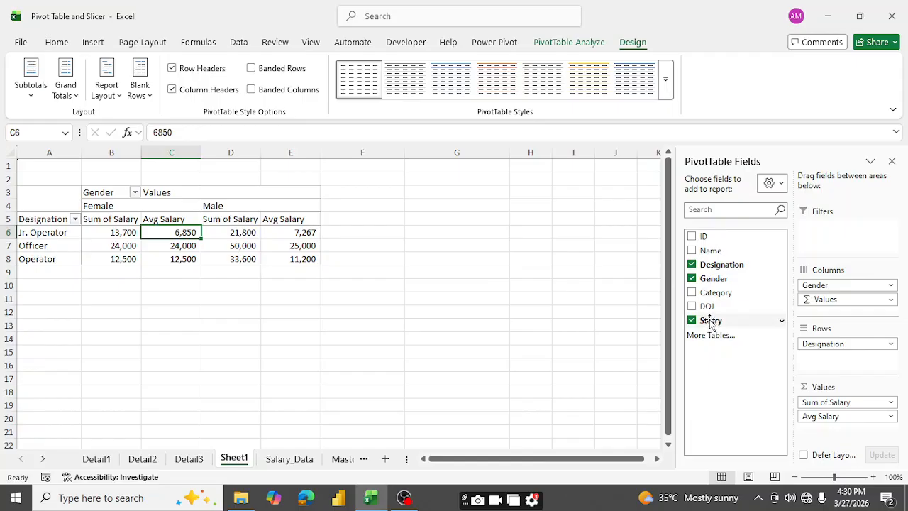
left_click_drag(710, 320, 830, 434)
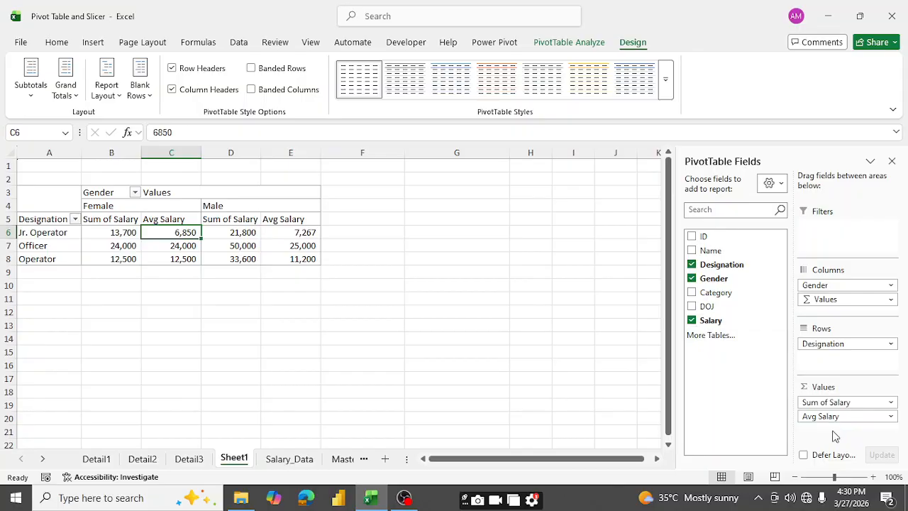
left_click_drag(714, 324, 833, 435)
scroll(826, 400, "down", 1)
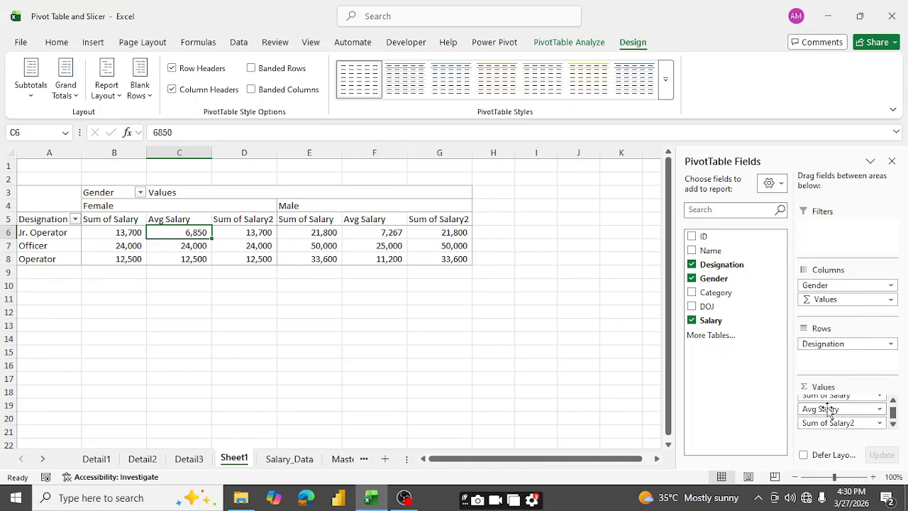
right_click(445, 233)
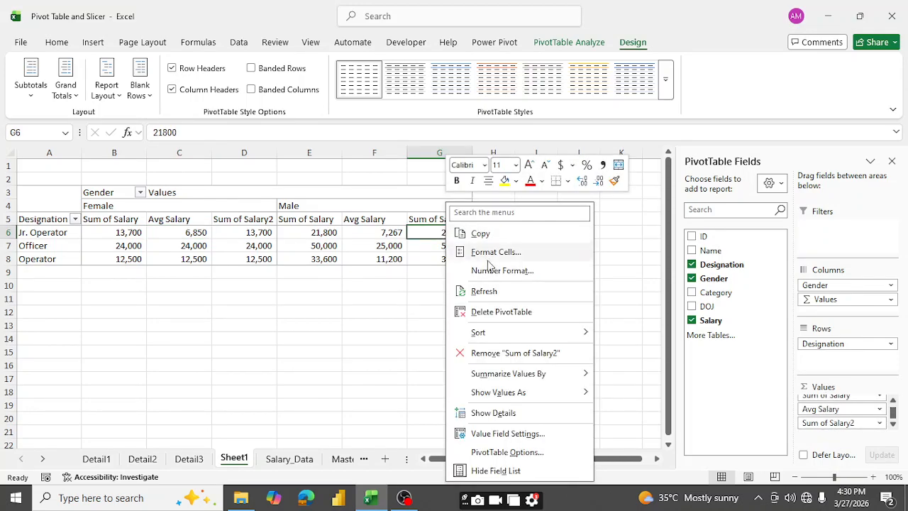
mouse_move(537, 378)
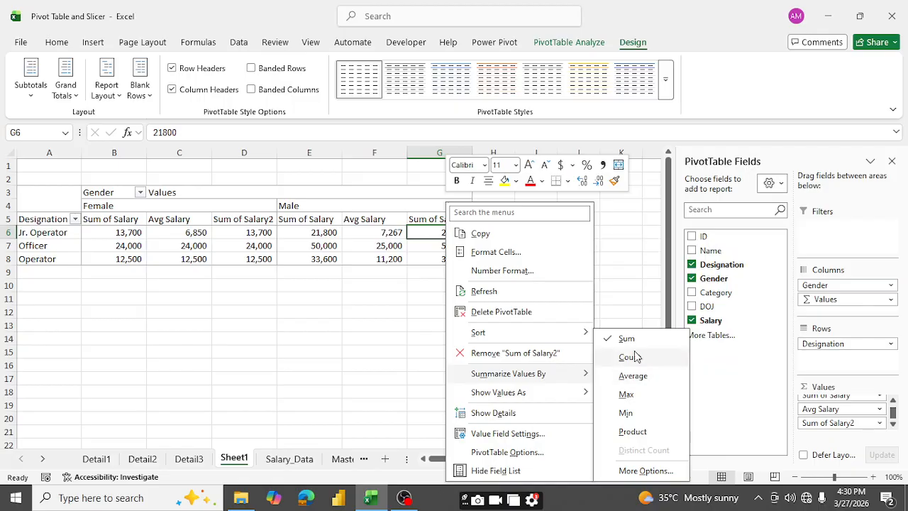
left_click(634, 358)
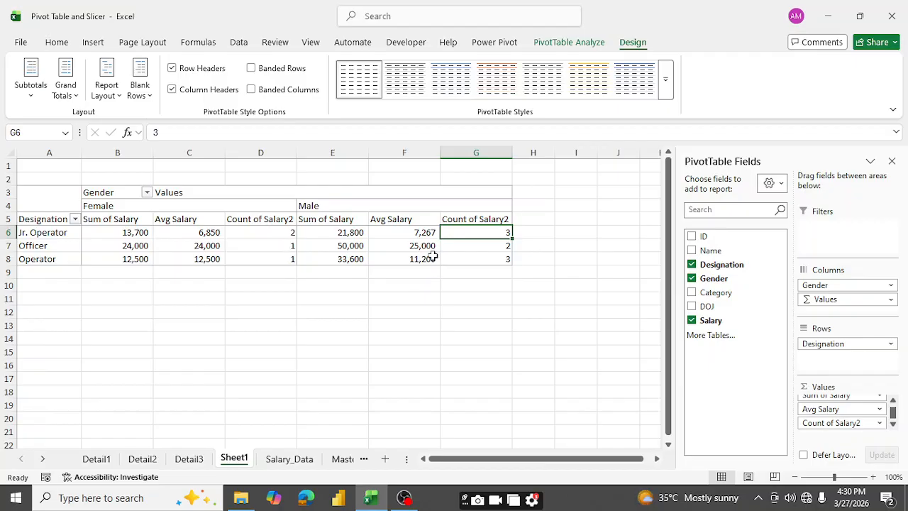
Step: Rename the salary count field's heading as No of Employees
left_click(264, 218)
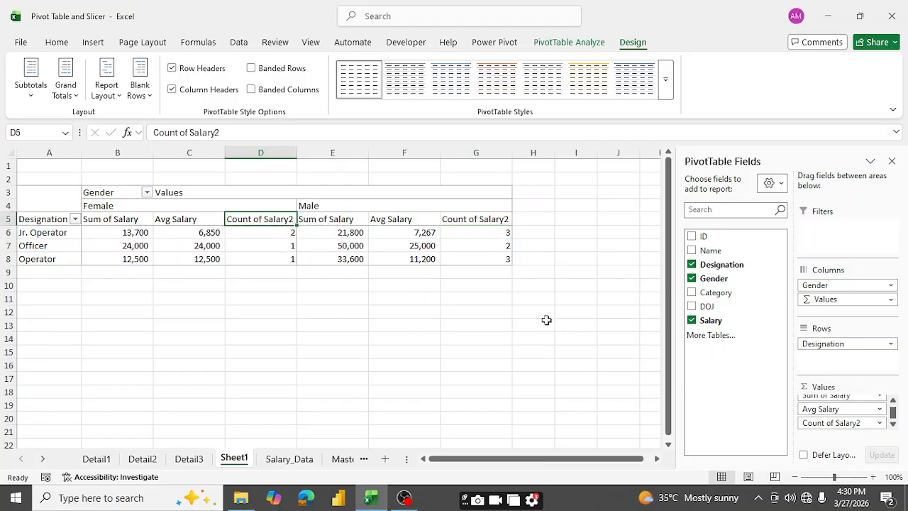
type("No of Employ")
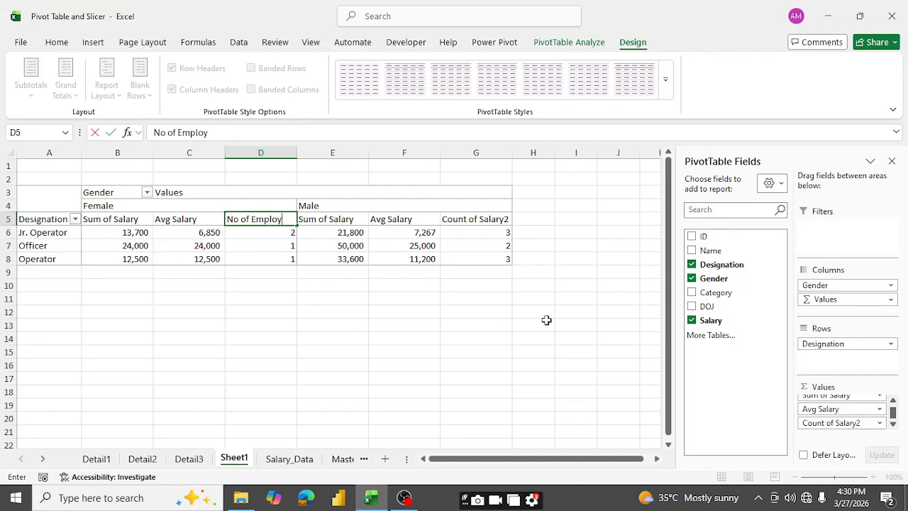
type("ees")
key("Return")
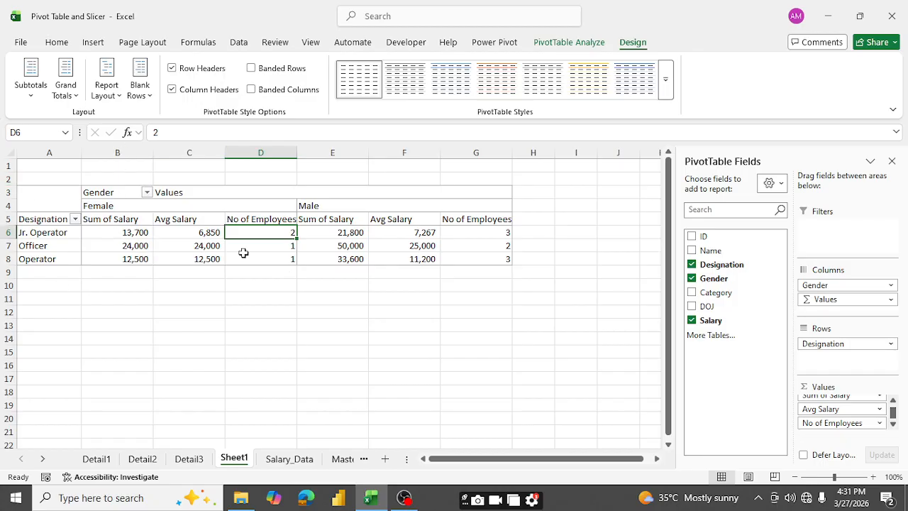
Step: Apply the green-yellow-red color scale to the Female Sum of Salary values in B6:B8
left_click_drag(115, 222, 126, 253)
left_click(221, 233)
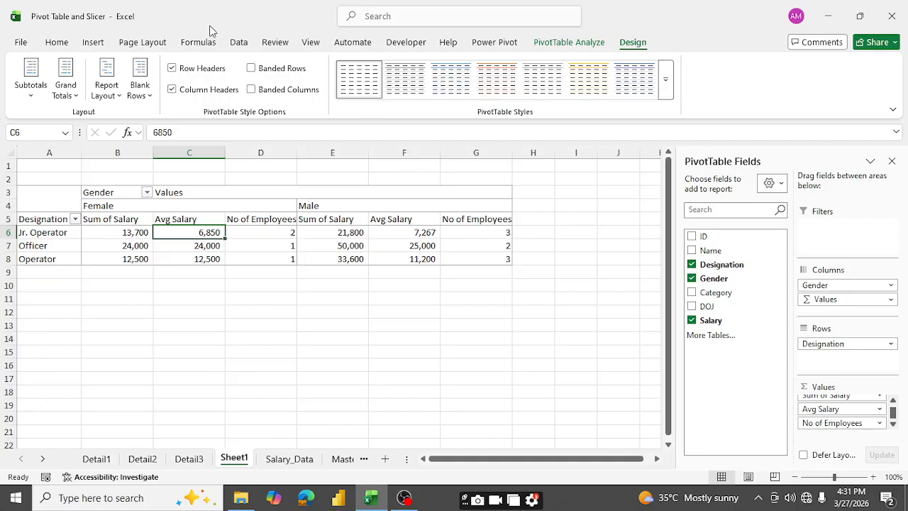
left_click(580, 44)
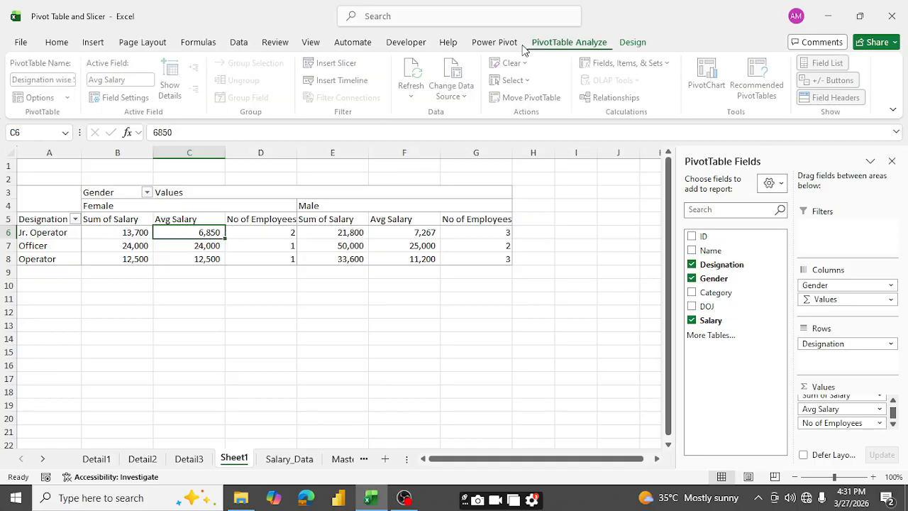
left_click(54, 47)
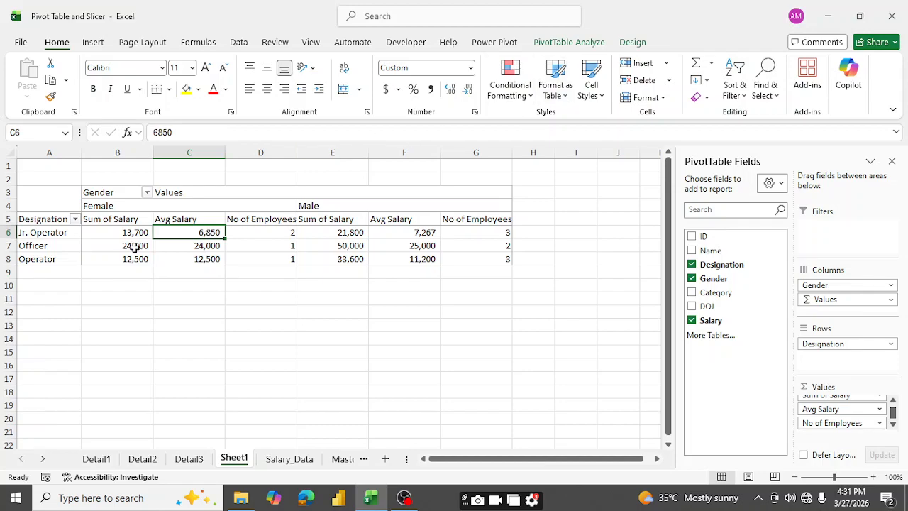
left_click_drag(135, 232, 131, 258)
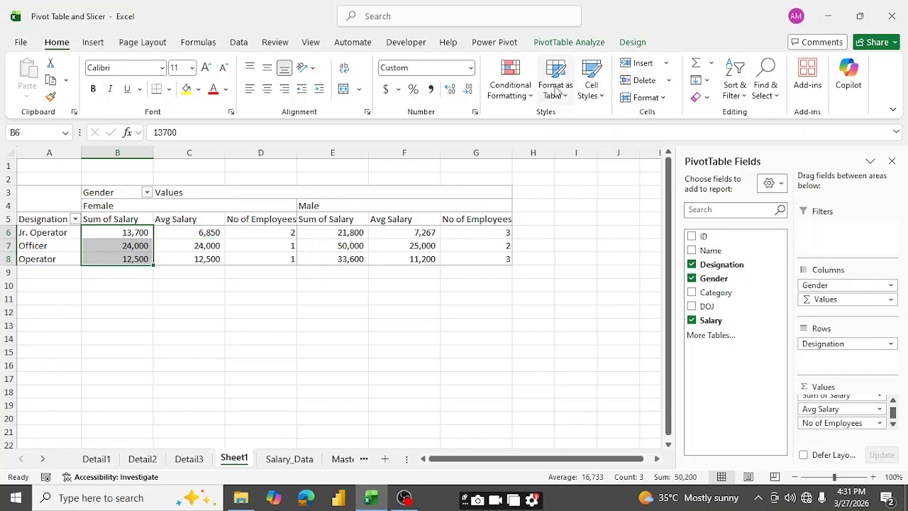
left_click(526, 97)
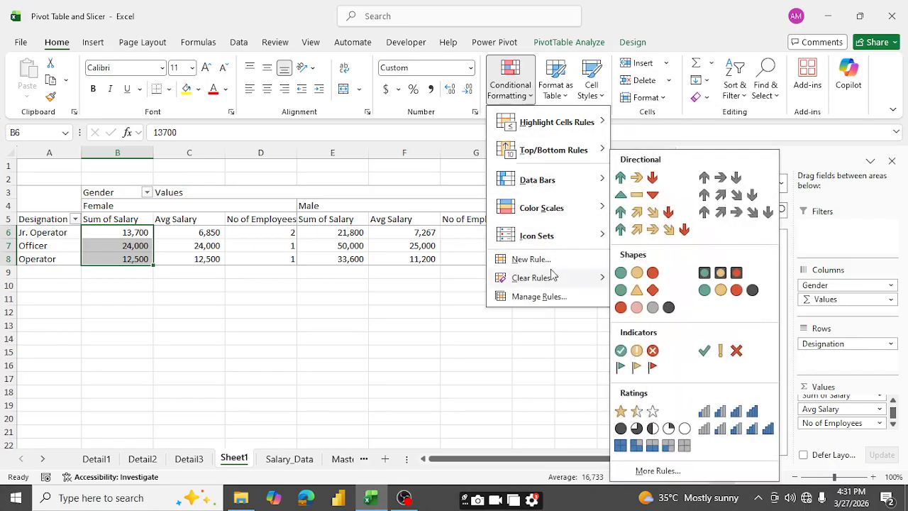
mouse_move(551, 203)
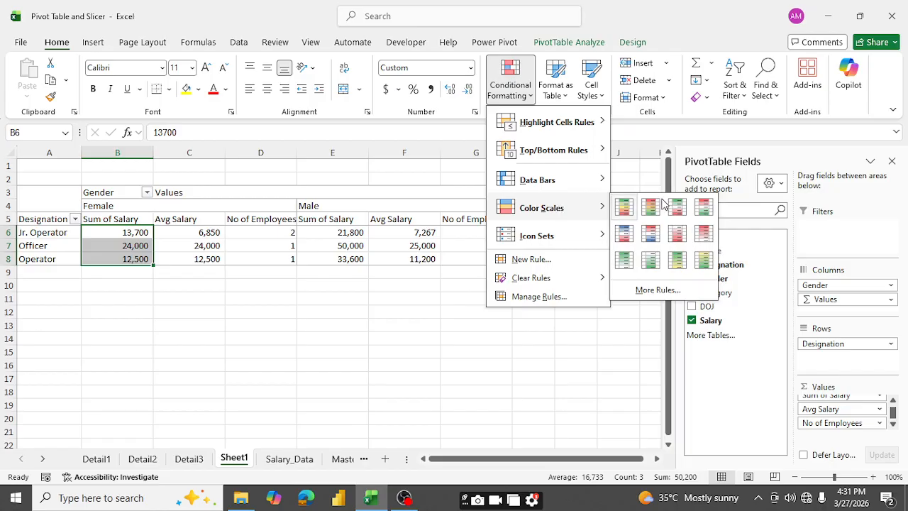
left_click(625, 208)
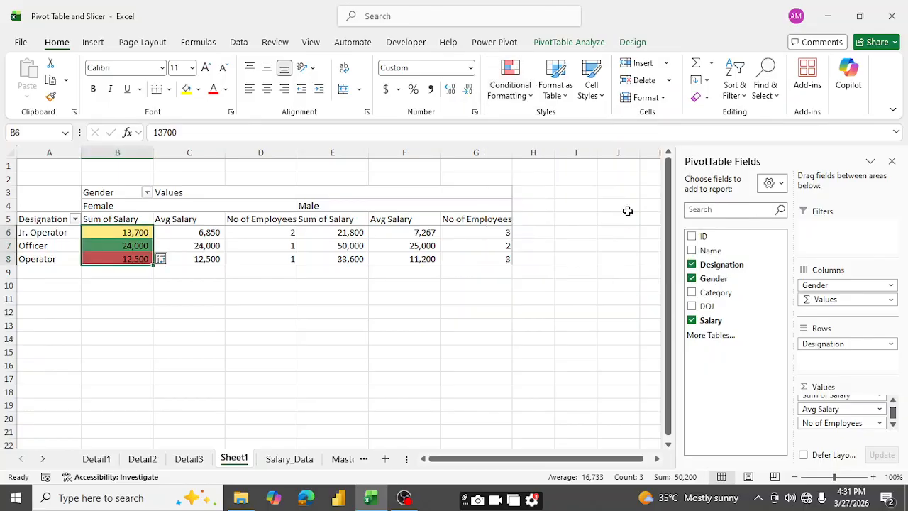
Step: Copy the formatting of the Female Sum of Salary values in B6:B8 onto the Female Avg Salary values in C6:C8 with Format Painter
left_click(137, 259)
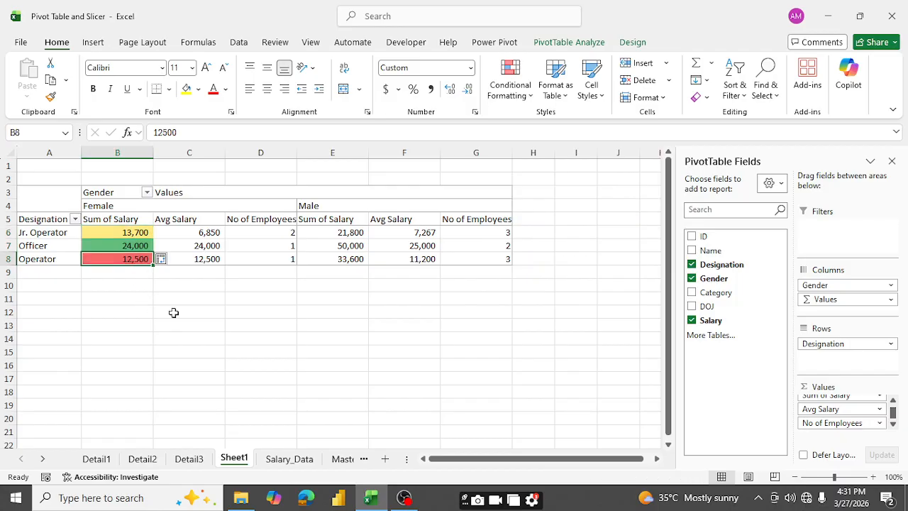
left_click(130, 246)
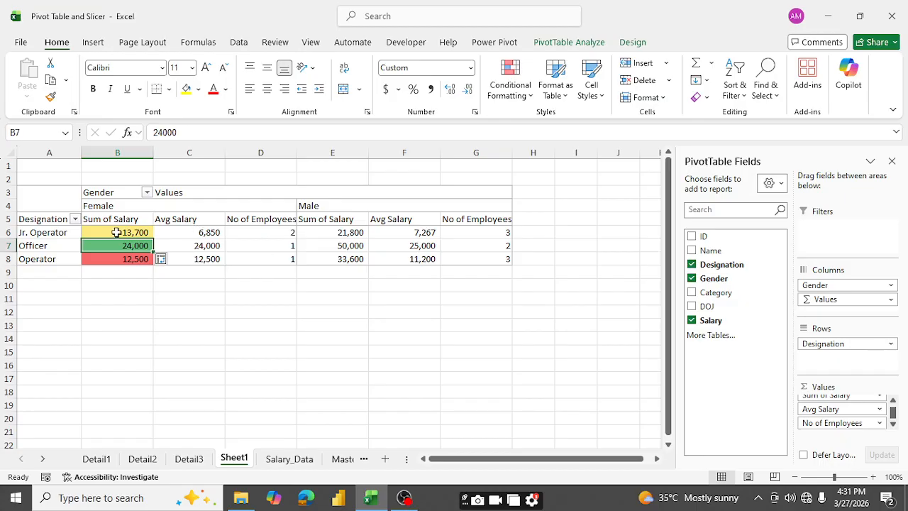
left_click_drag(121, 234, 118, 261)
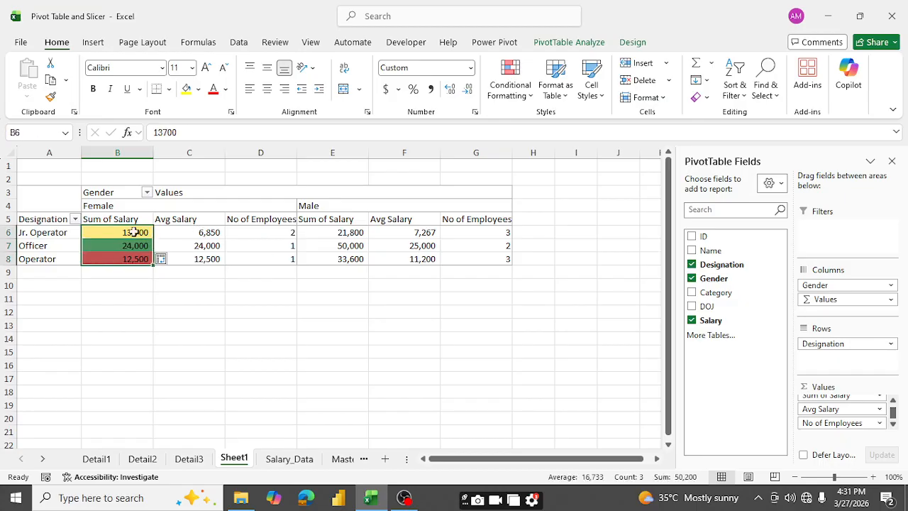
left_click(50, 80)
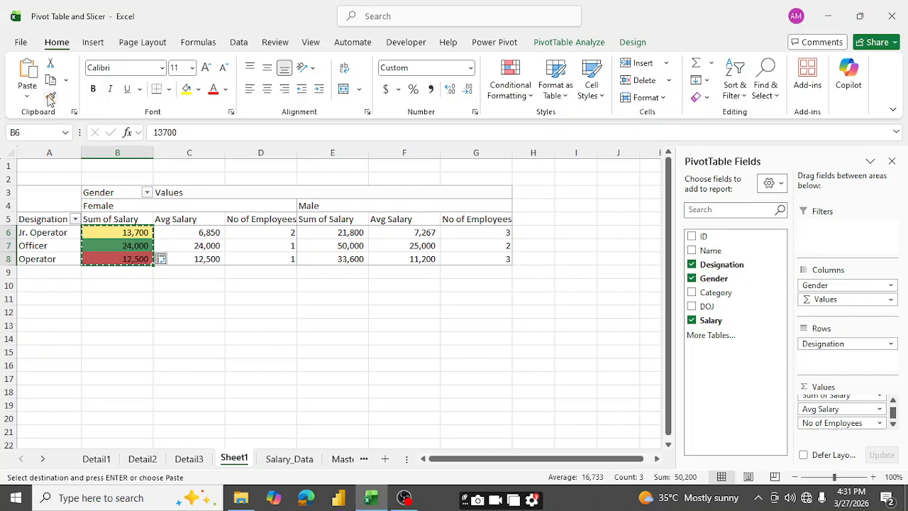
left_click(51, 97)
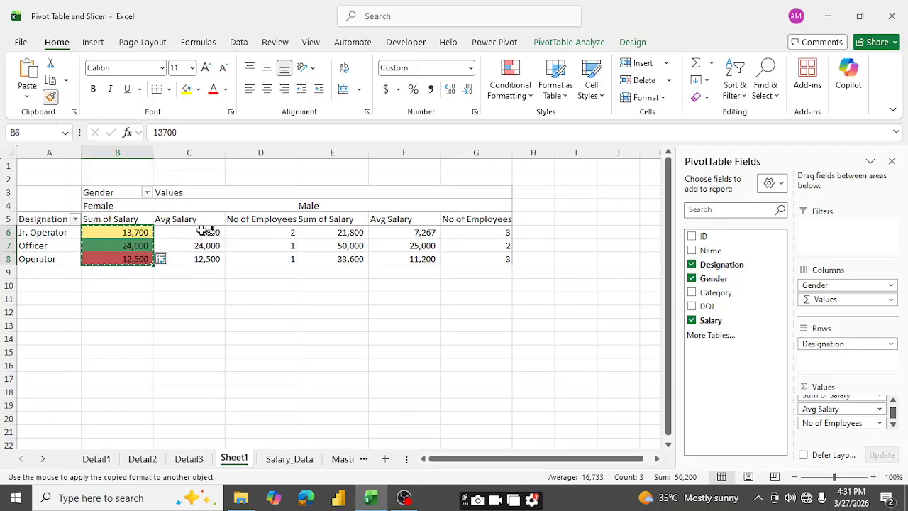
left_click_drag(205, 231, 202, 259)
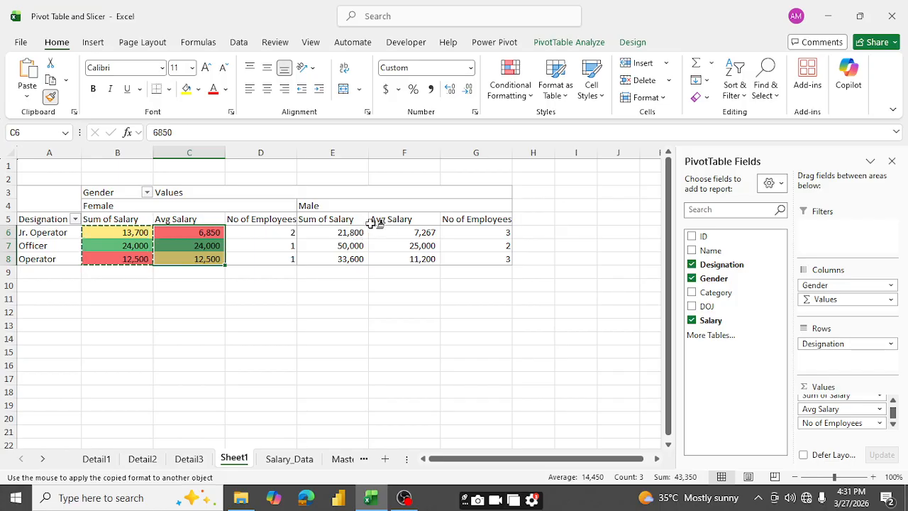
Step: Paint the same color scale separately onto the Male Sum of Salary values in E6:E8 and Male Avg Salary values in F6:F8
left_click(346, 234)
left_click_drag(346, 237, 344, 260)
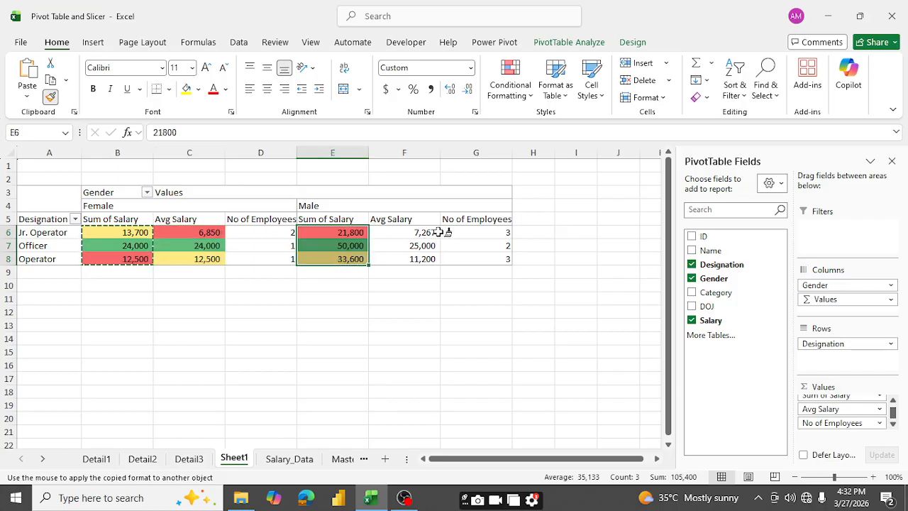
left_click_drag(425, 232, 420, 259)
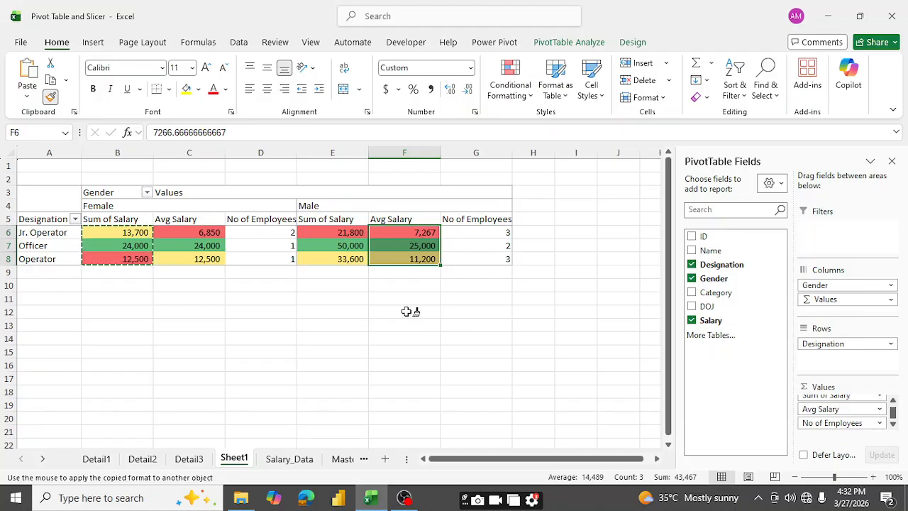
left_click(51, 97)
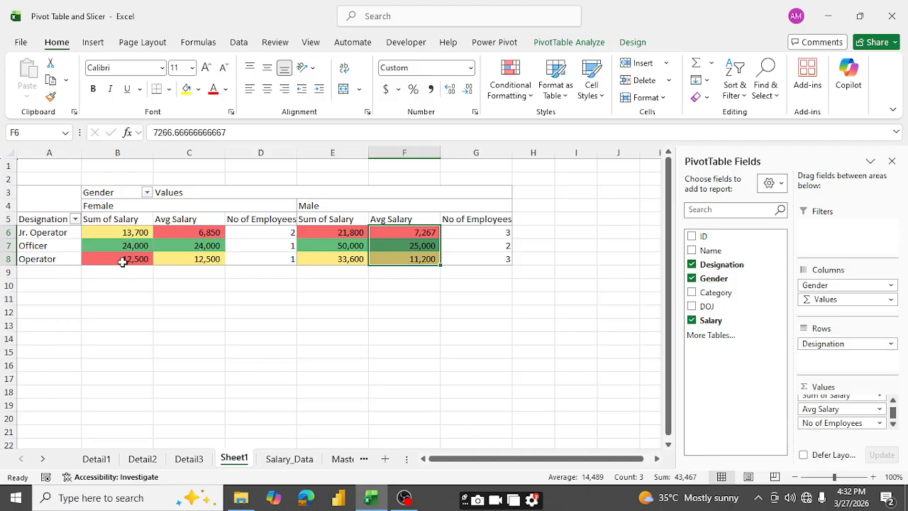
mouse_move(141, 263)
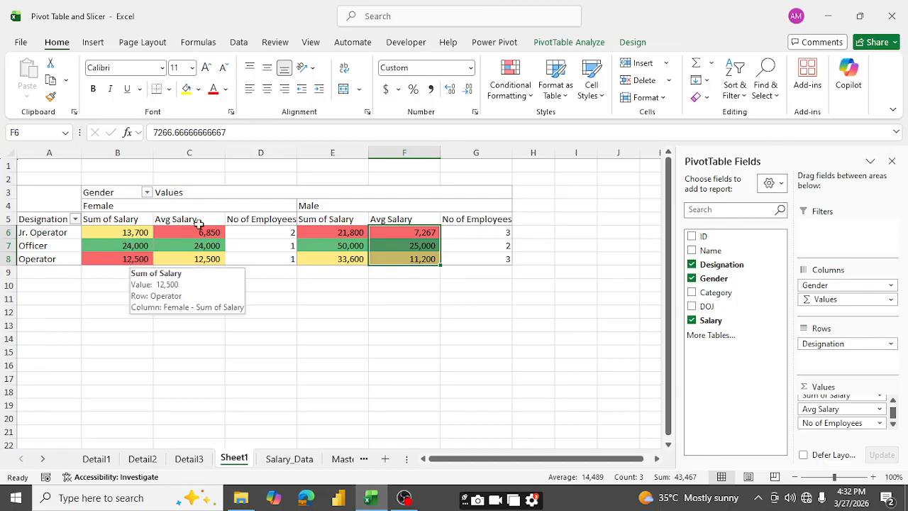
mouse_move(202, 231)
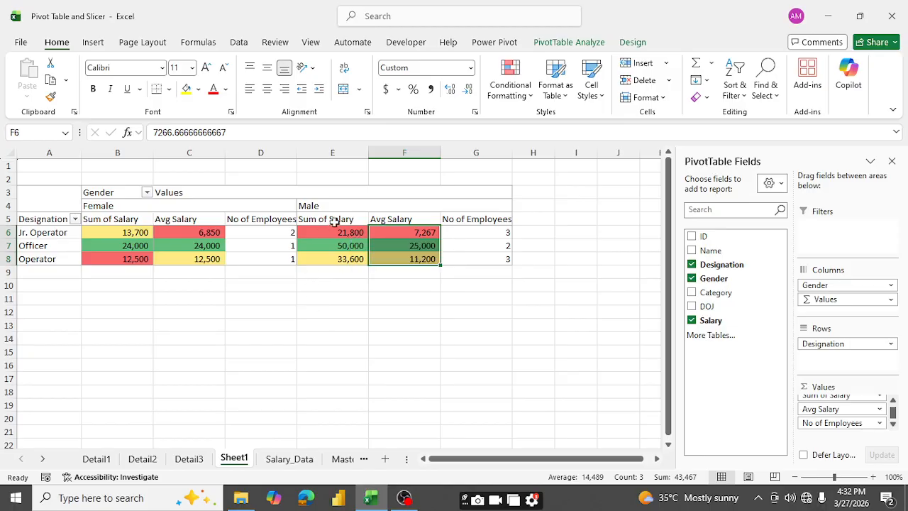
mouse_move(434, 234)
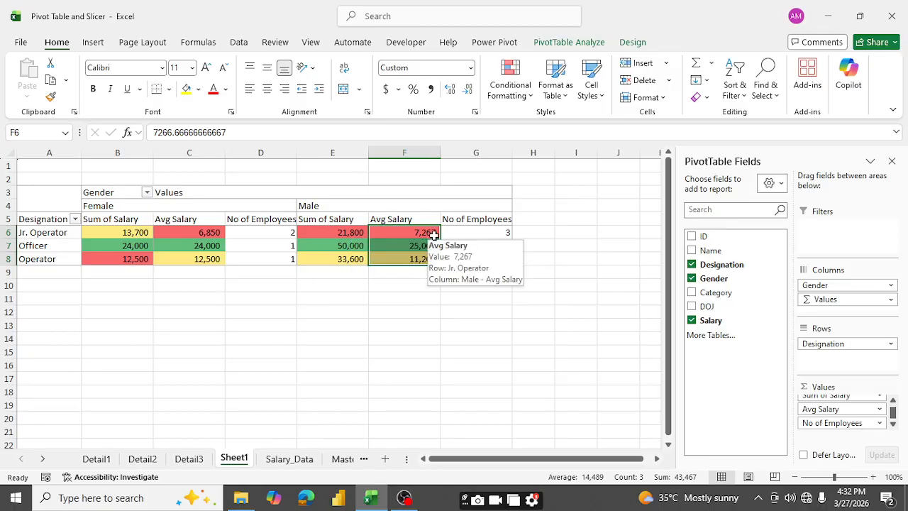
left_click(432, 287)
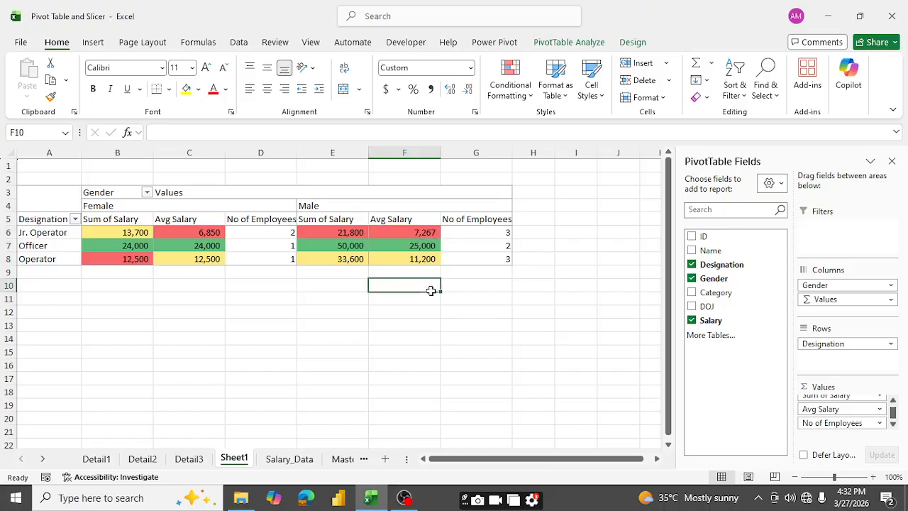
left_click(32, 233)
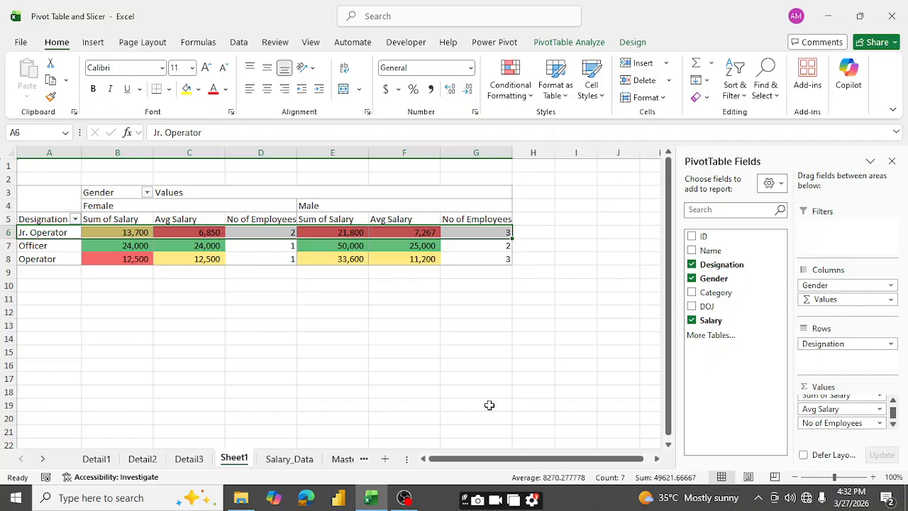
mouse_move(407, 500)
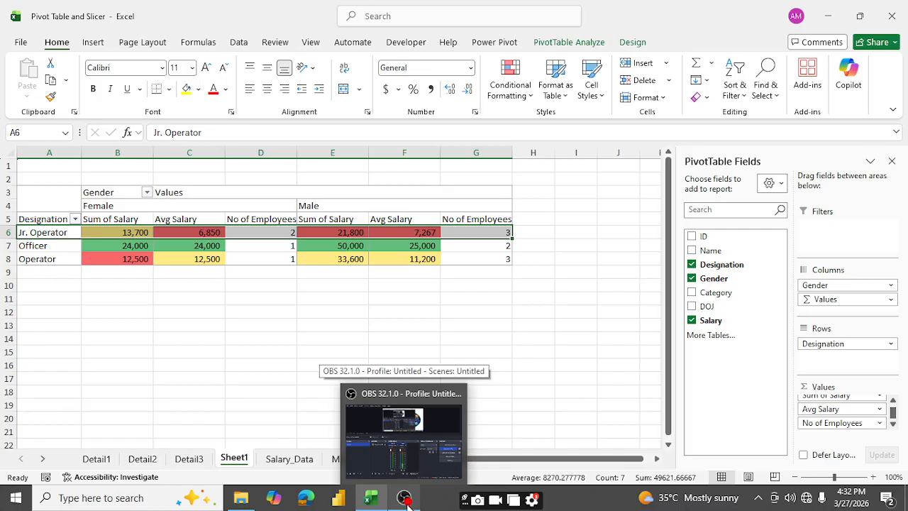
left_click(405, 499)
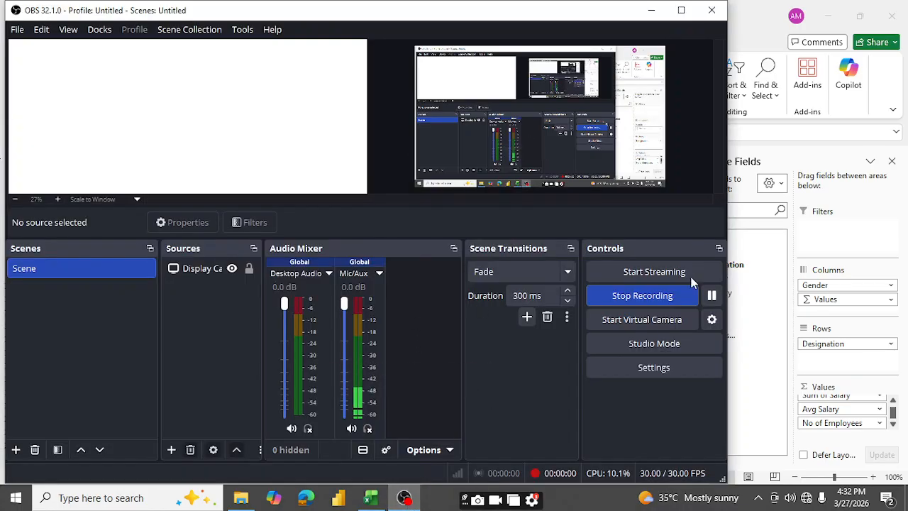